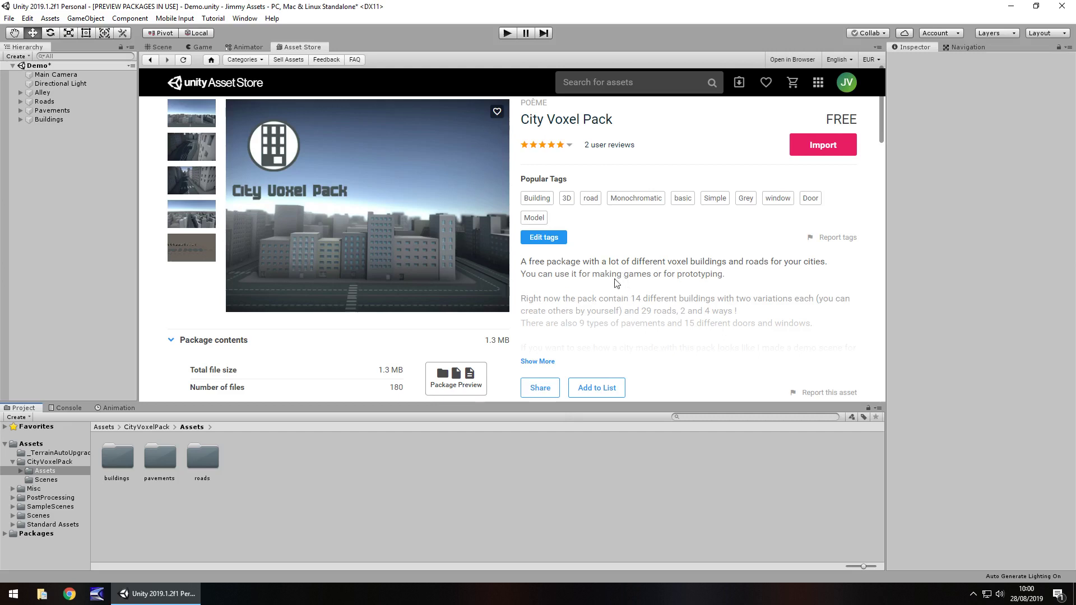
Step: Examine the demo city scene's streets and buildings, from road level up to above the rooftops
click(157, 46)
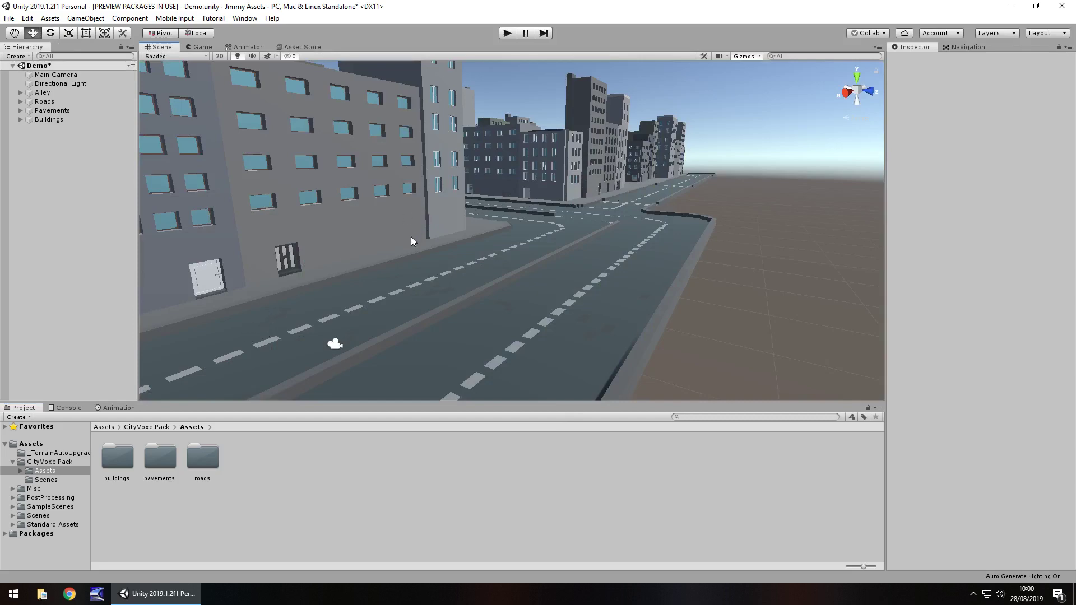
right_drag(604, 234, 754, 242)
key(w)
key(a)
middle_drag(194, 161, 1, 154)
right_drag(604, 152, 515, 153)
key(Left)
key(Left)
key(Up)
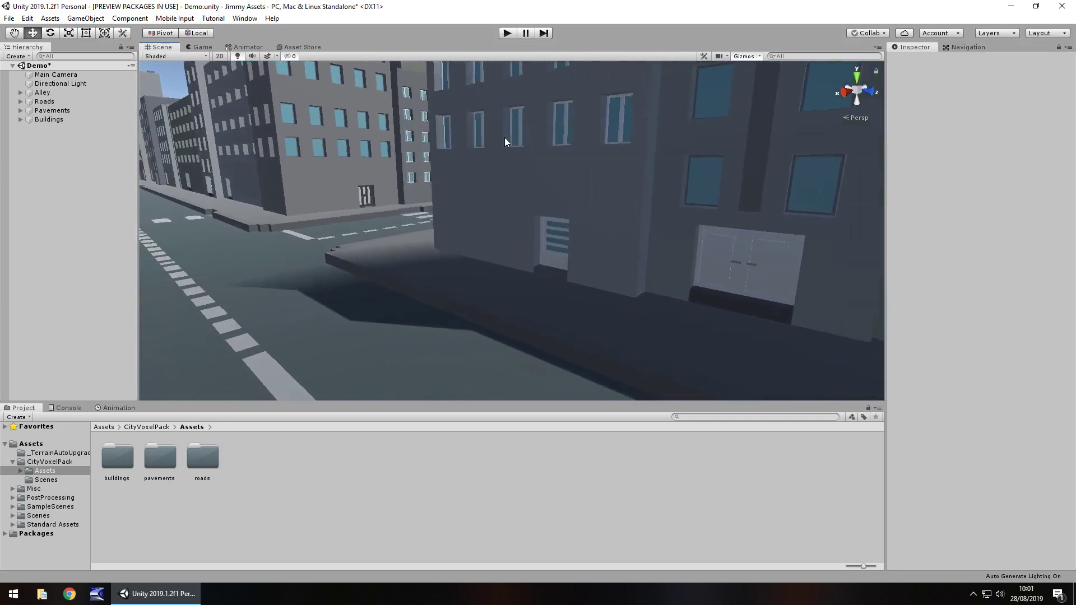
right_drag(566, 230, 457, 232)
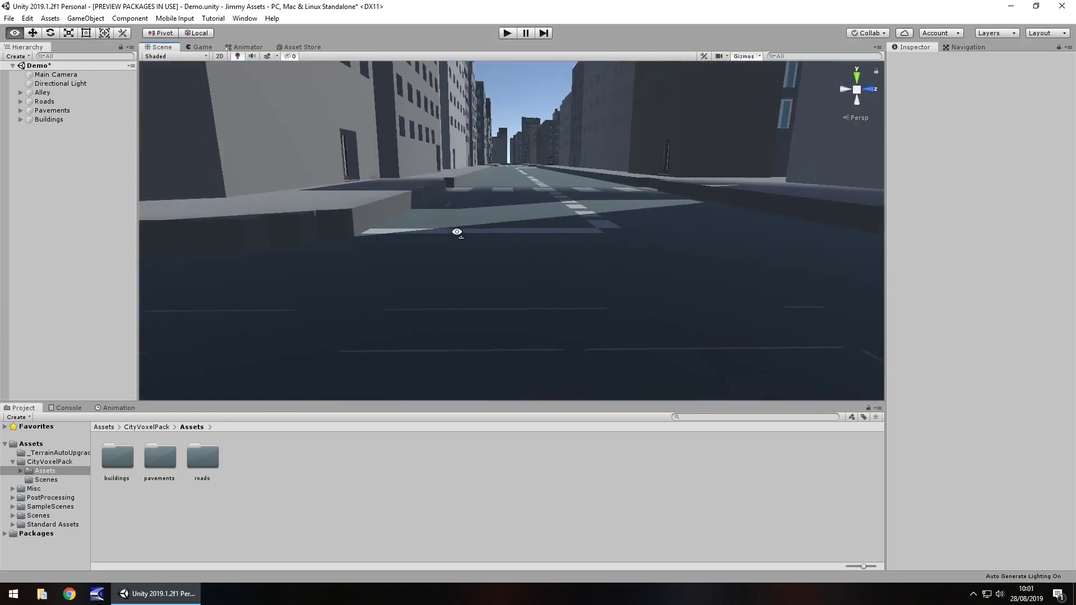
middle_drag(457, 232, 359, 120)
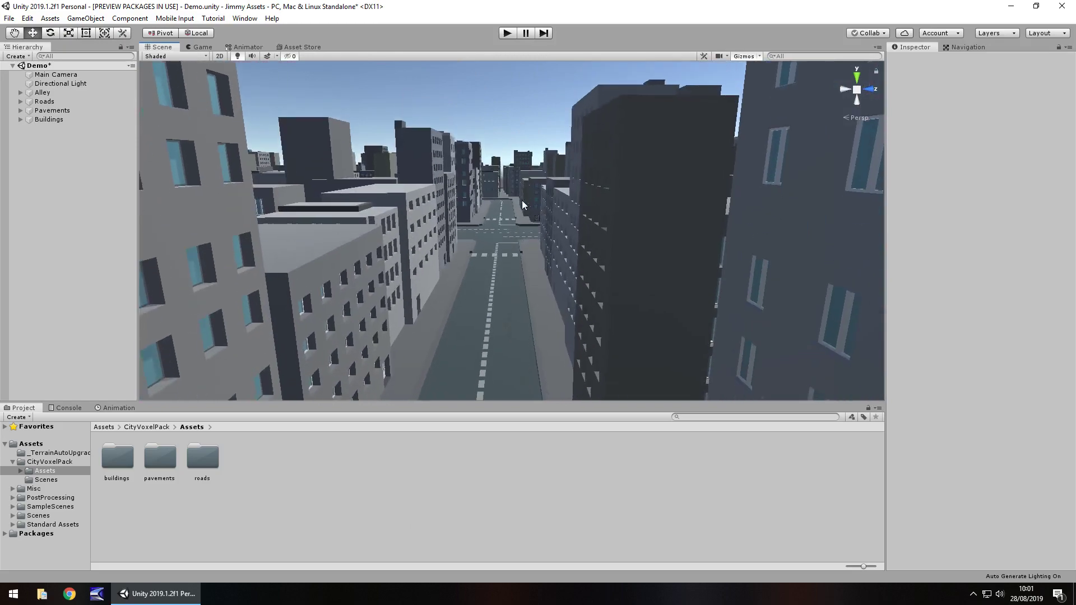
right_drag(463, 190, 495, 246)
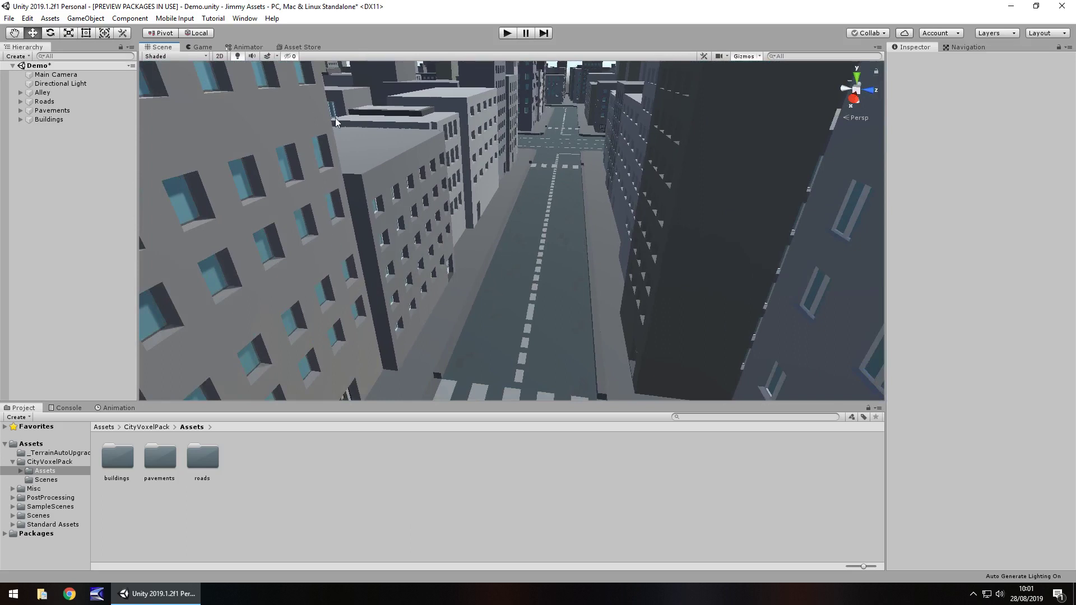
Step: Check the City Voxel Pack store page, and return to the demo scene to view another street
click(313, 45)
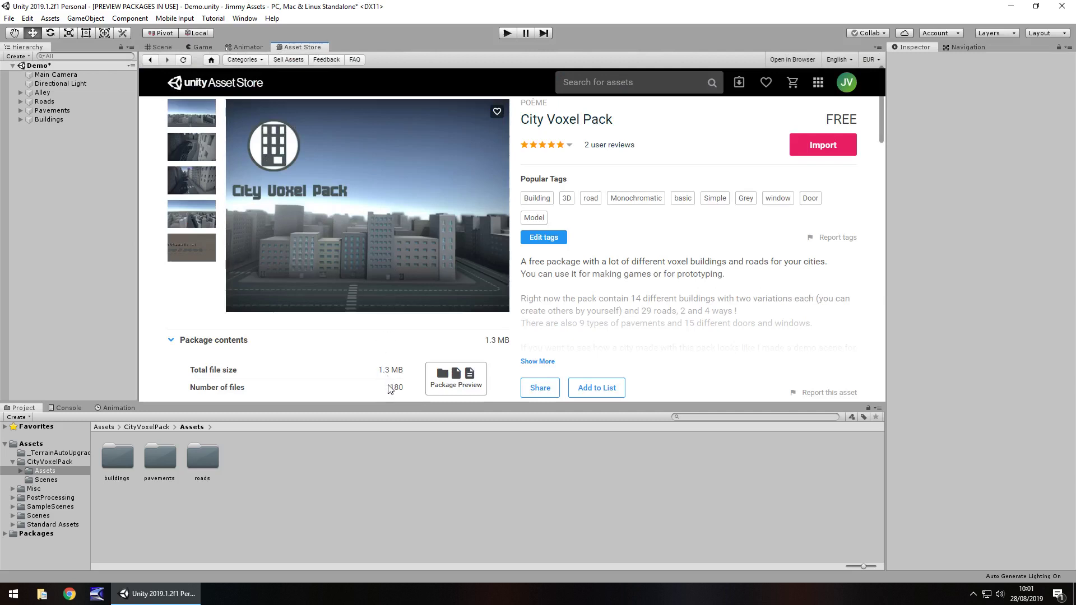
click(159, 47)
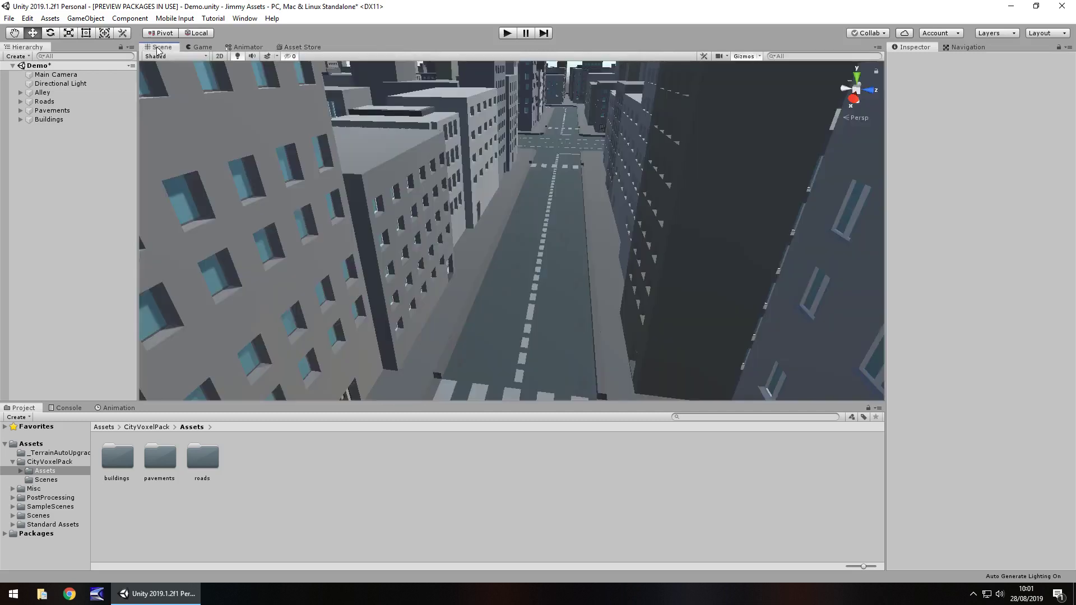
right_drag(492, 226, 306, 223)
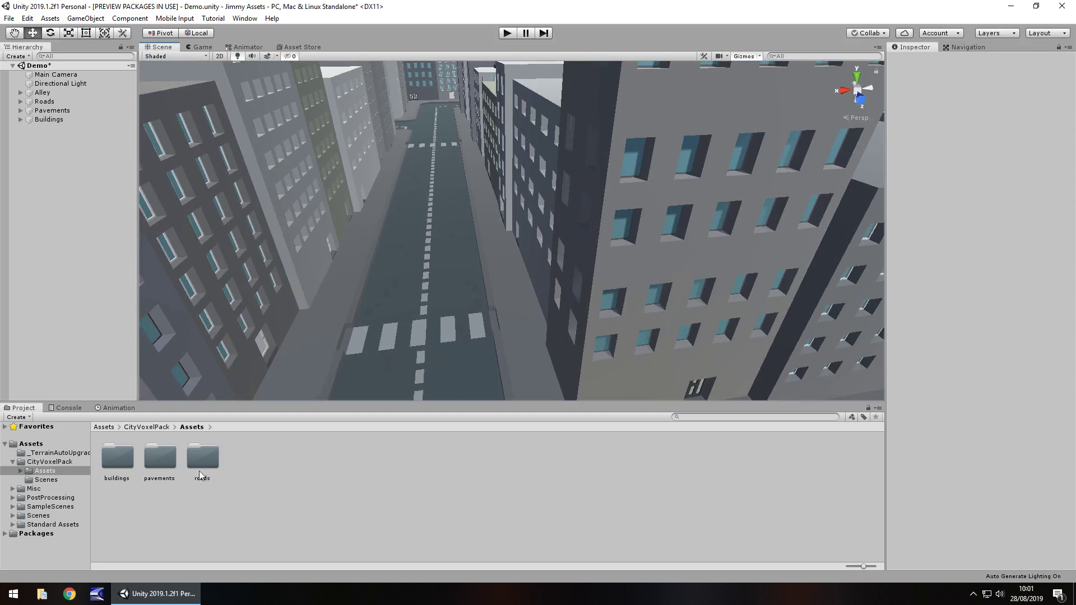
Step: Look through the Prefabs, Mesh and Textures folders of the pack's medium buildings
double_click(120, 460)
double_click(127, 457)
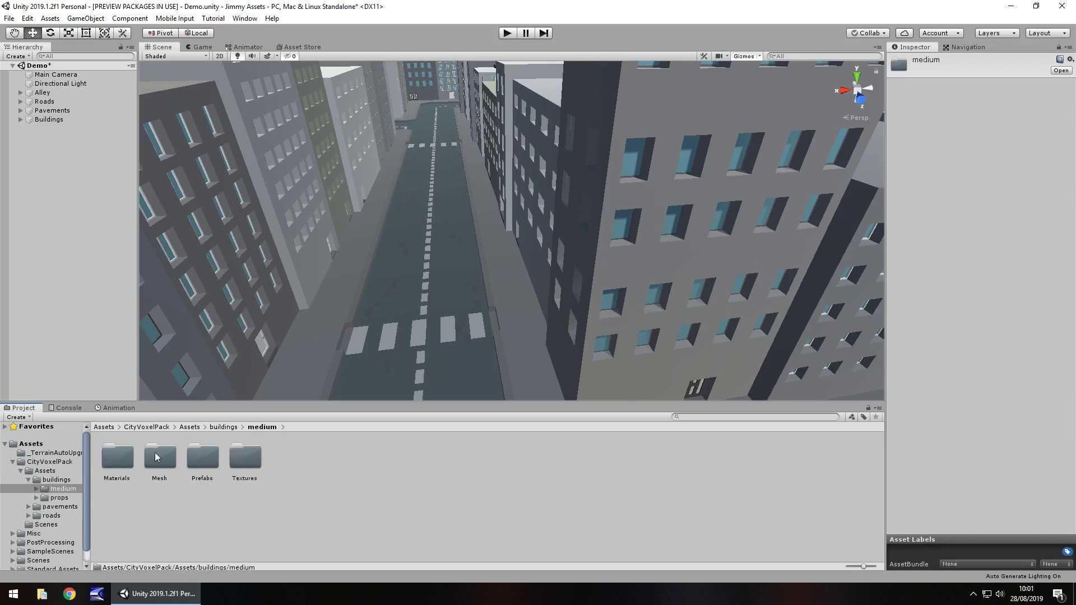
double_click(202, 457)
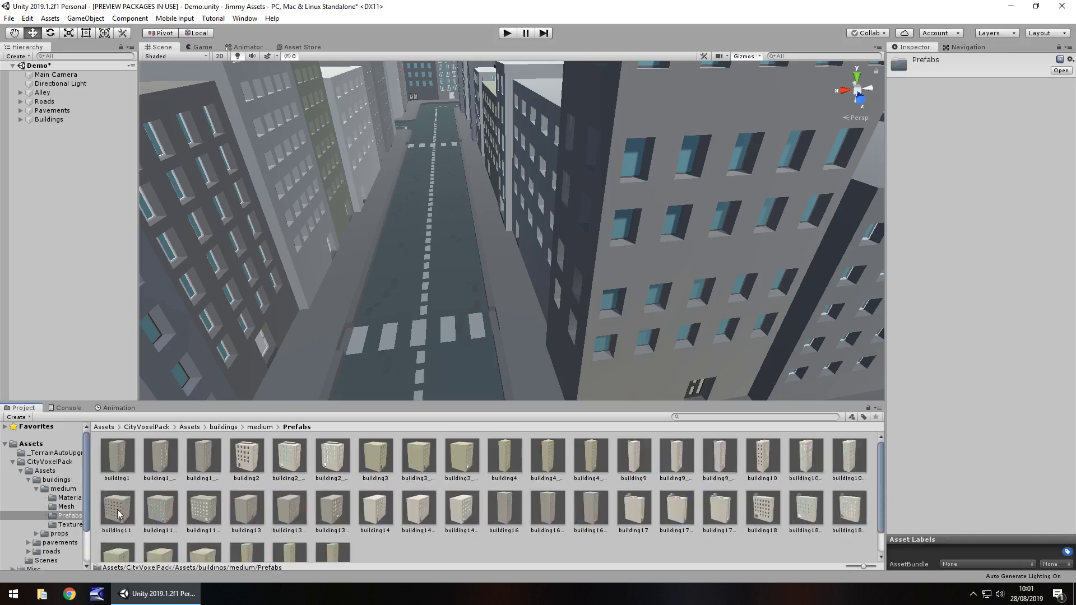
click(69, 497)
click(67, 507)
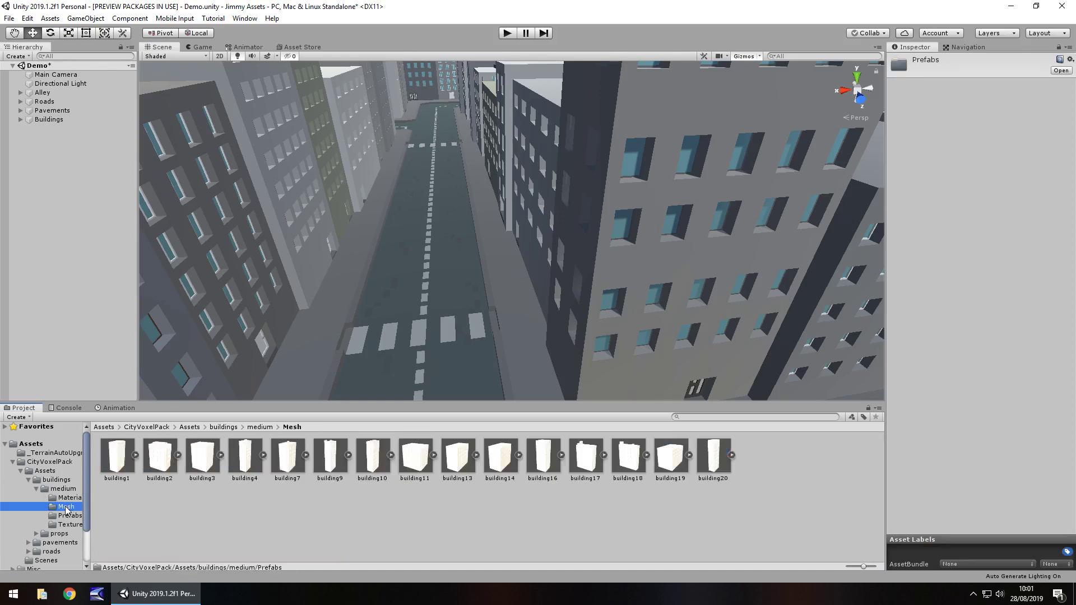
click(68, 525)
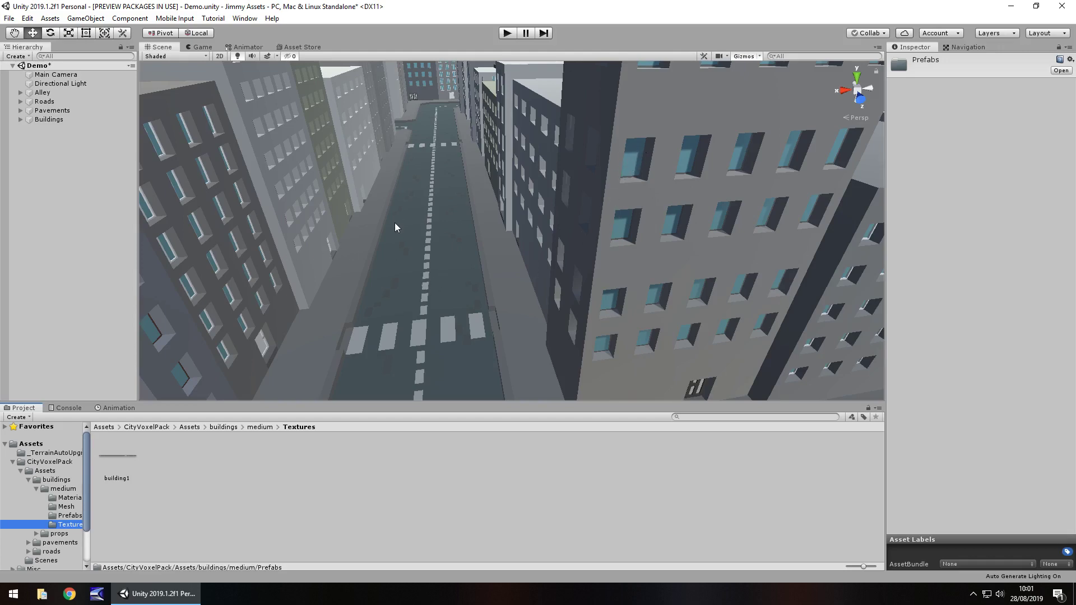
Step: Examine the layout of the entire demo city from high above
alt+drag(395, 227, 562, 196)
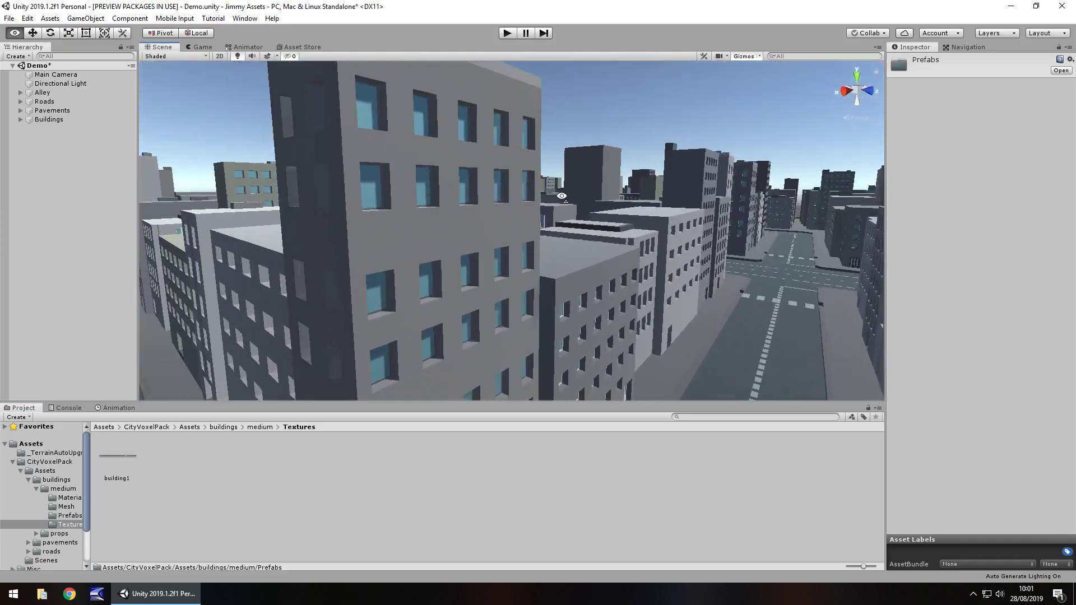
alt+scroll(523, 336, down, 15)
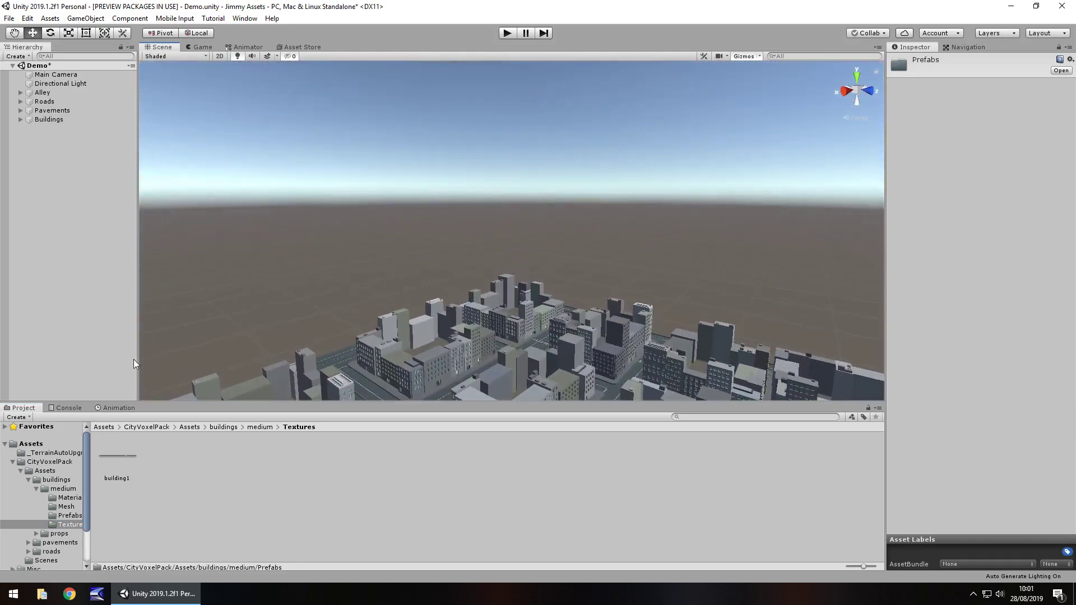
right_drag(553, 179, 536, 321)
scroll(546, 288, down, 4)
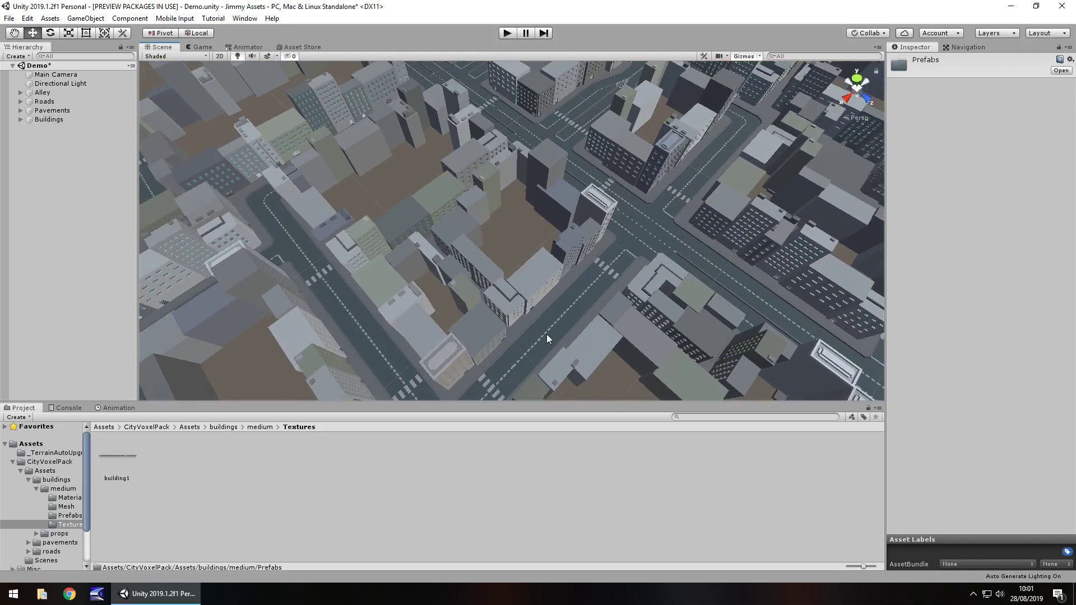
scroll(546, 334, down, 10)
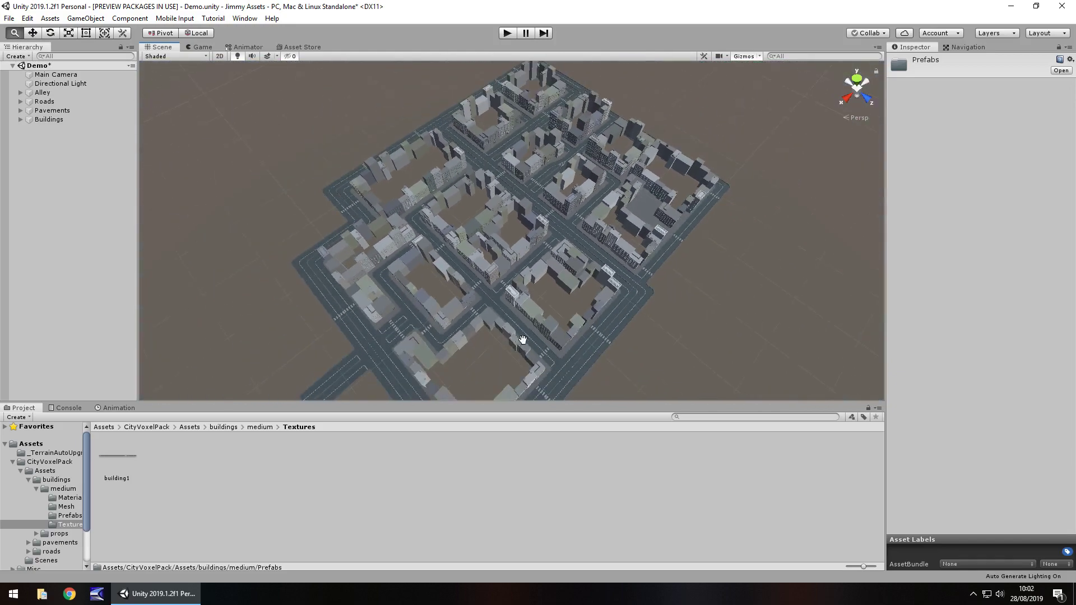
middle_drag(522, 339, 584, 249)
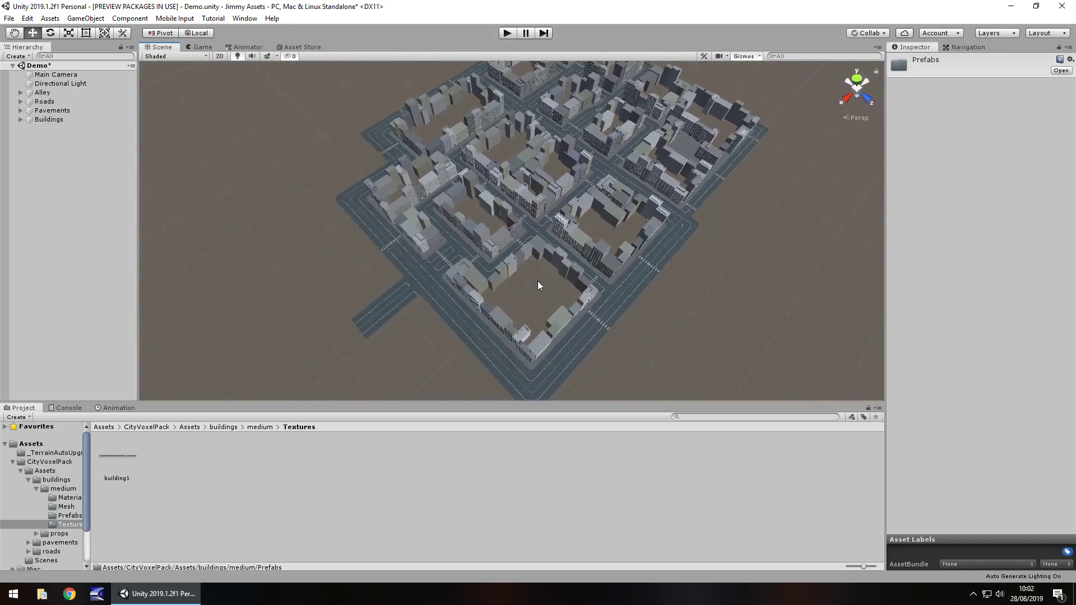
Step: Collapse the medium buildings folder and show the contents of the buildings' props folder
click(70, 498)
click(63, 490)
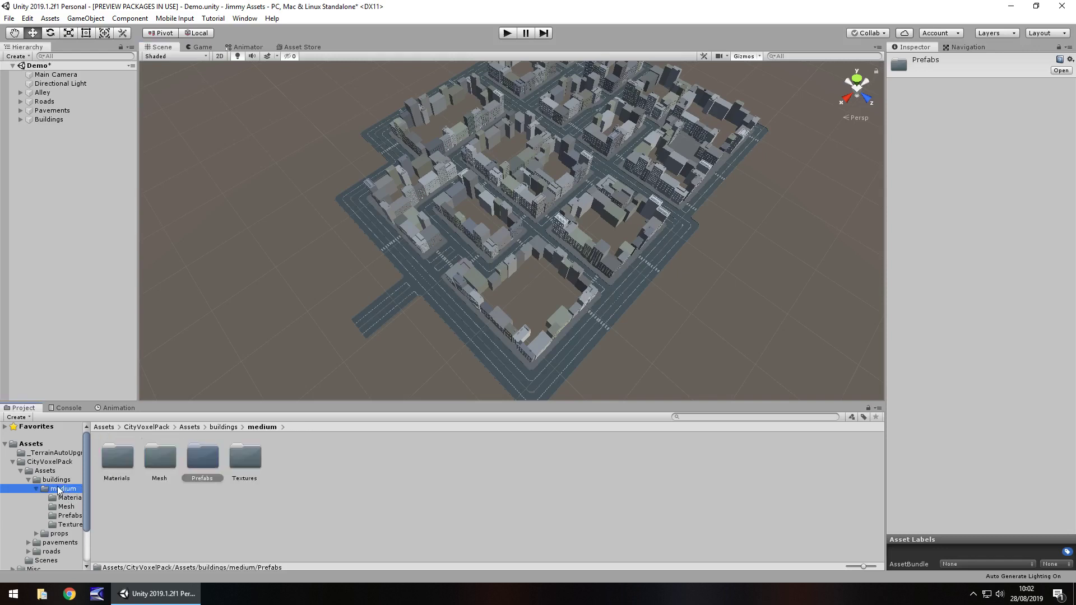
click(36, 488)
click(29, 480)
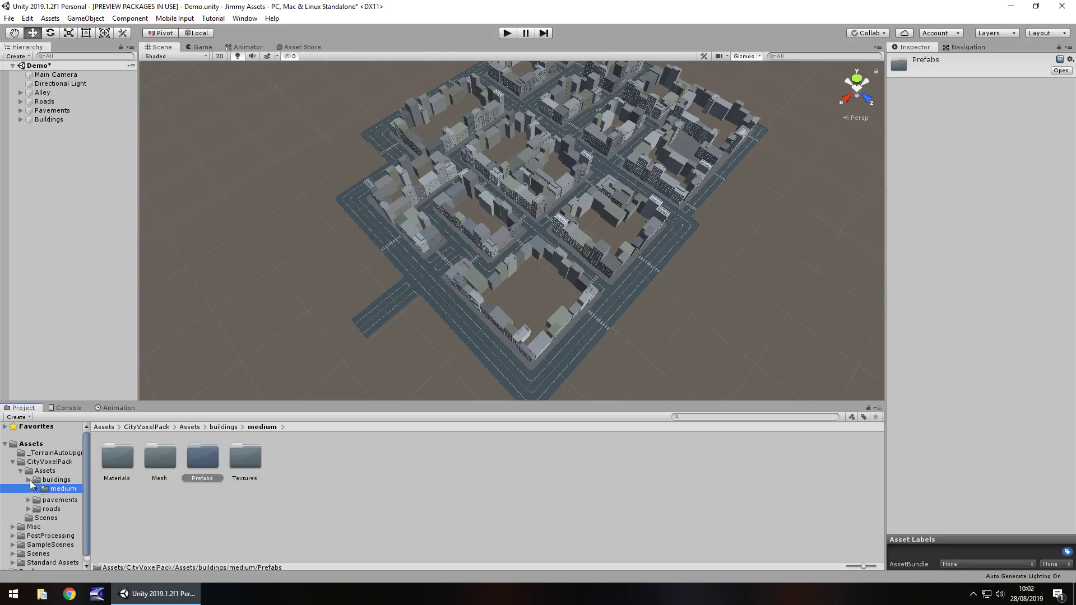
click(28, 479)
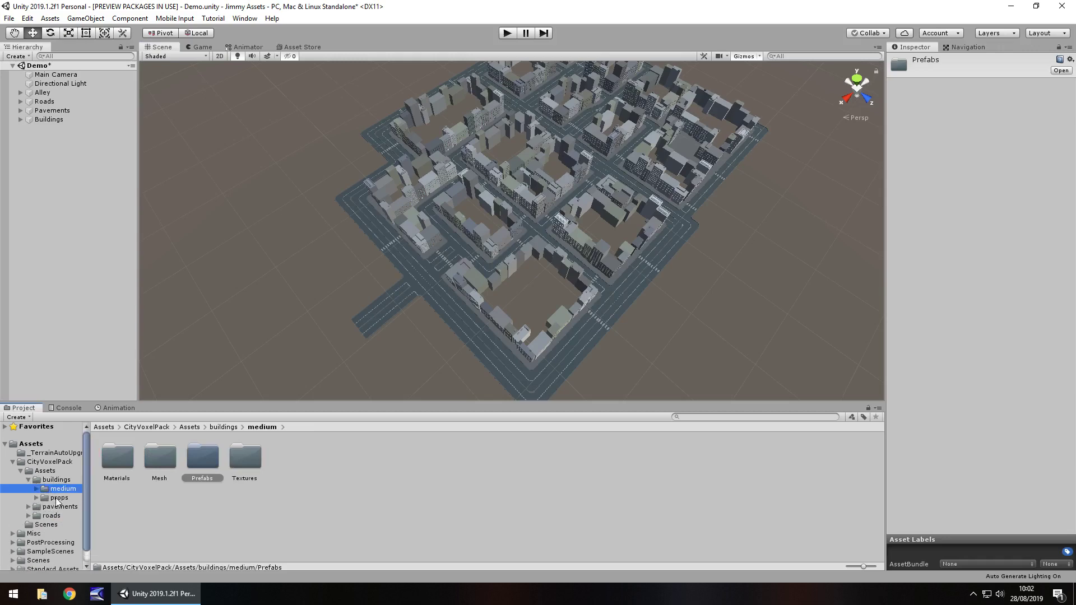
click(60, 497)
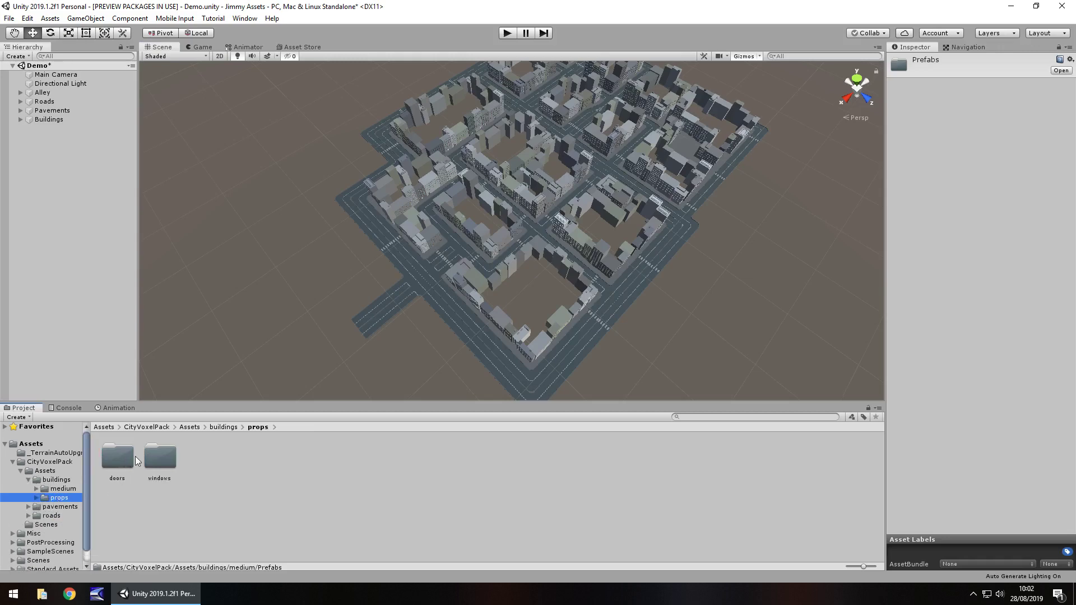
Step: Look through the Prefabs and Textures folders of the pack's pavements
click(68, 506)
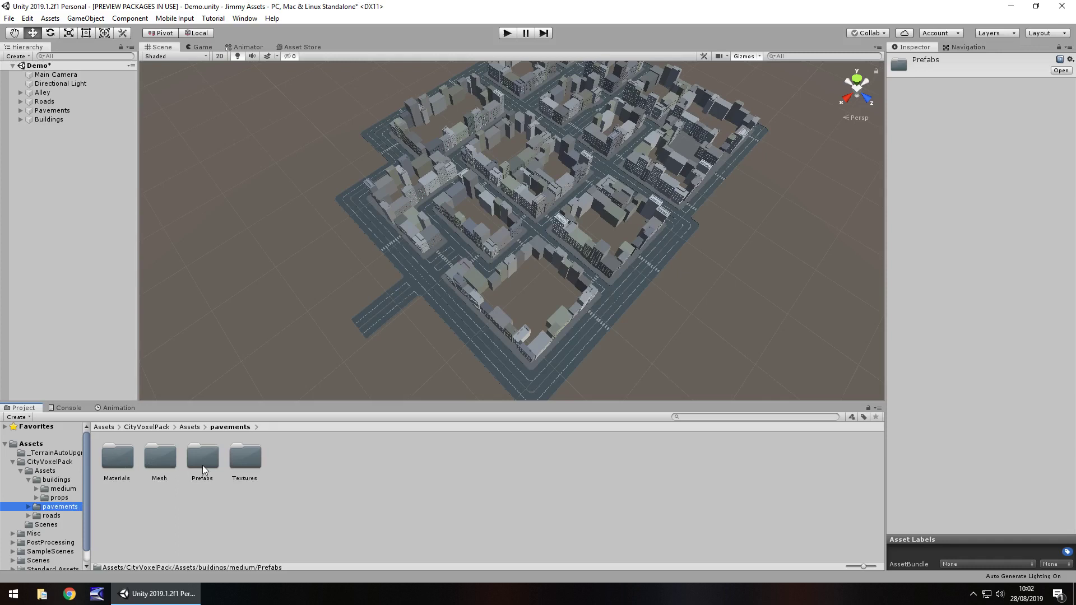
double_click(203, 465)
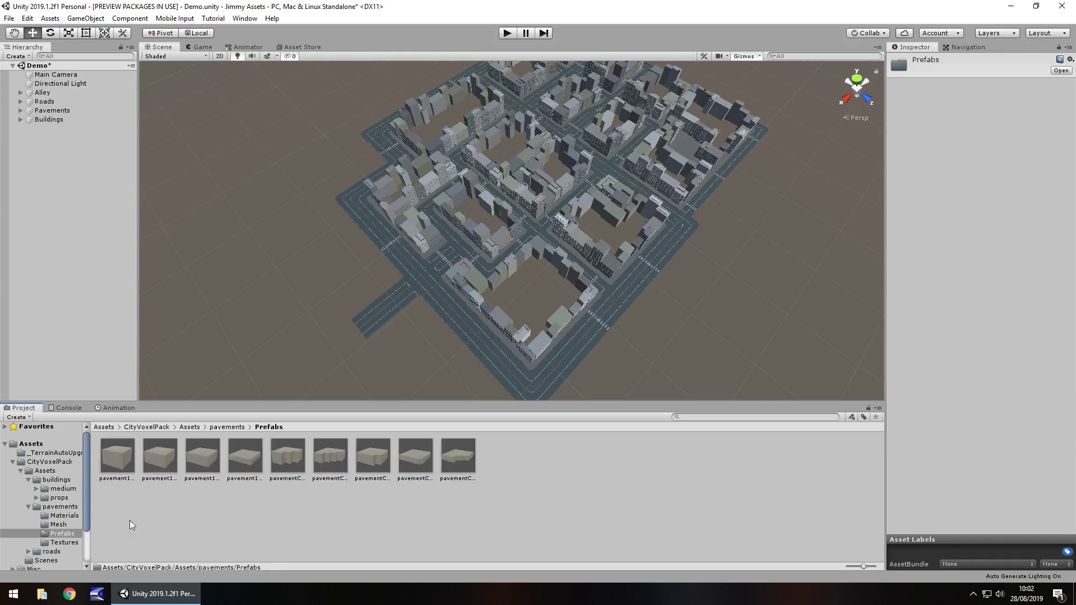
click(65, 542)
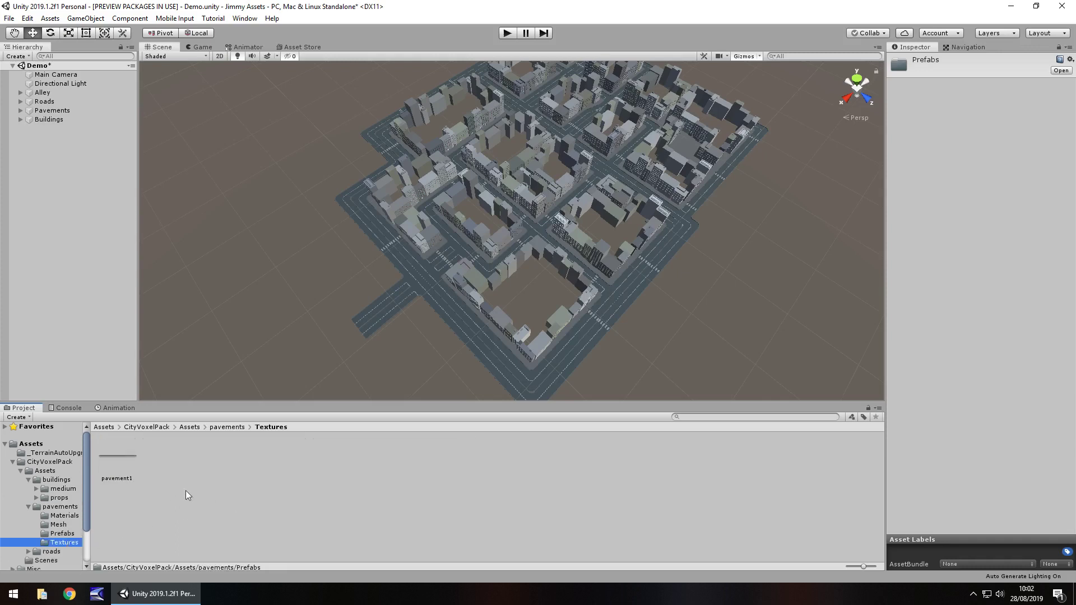
Step: Collapse the pavements folder and show the prefabs of the tall roads
click(28, 507)
click(39, 517)
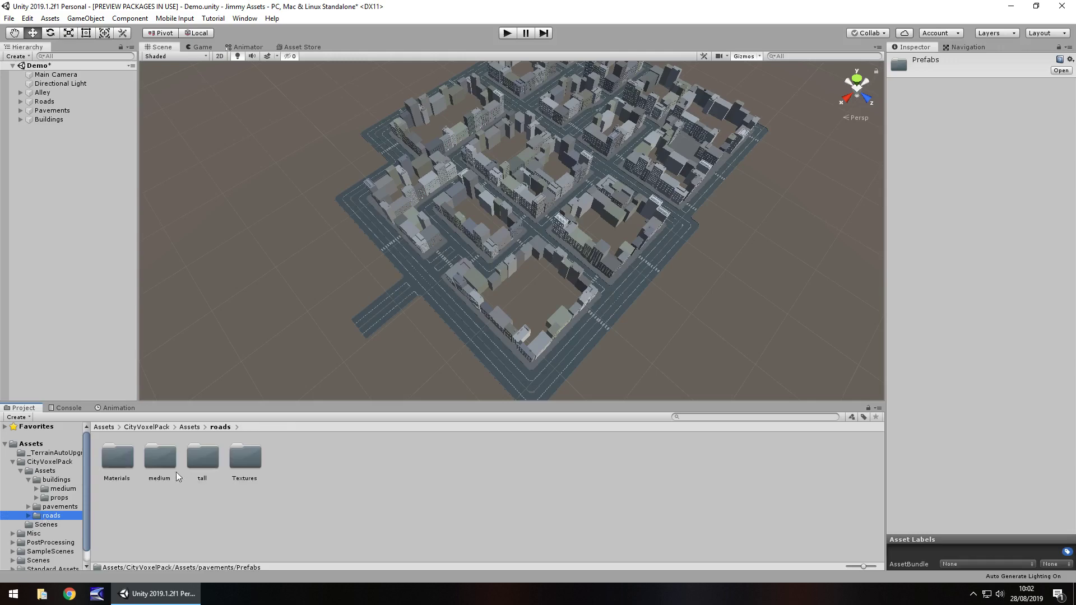
double_click(201, 459)
double_click(162, 464)
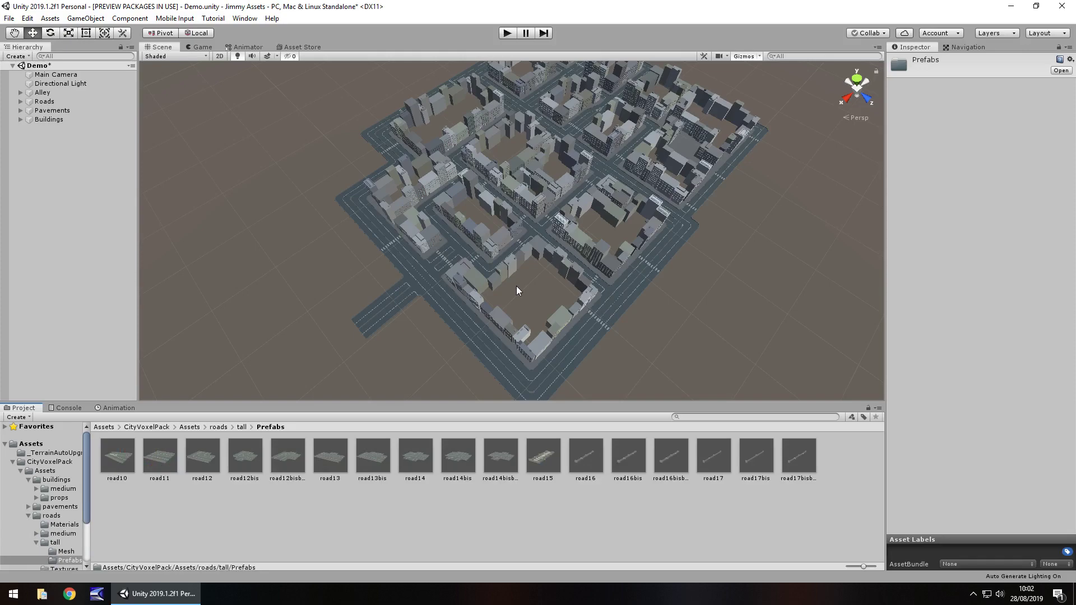
Step: Examine the demo city's blocks, rooftops and road junctions from the air
scroll(516, 287, up, 10)
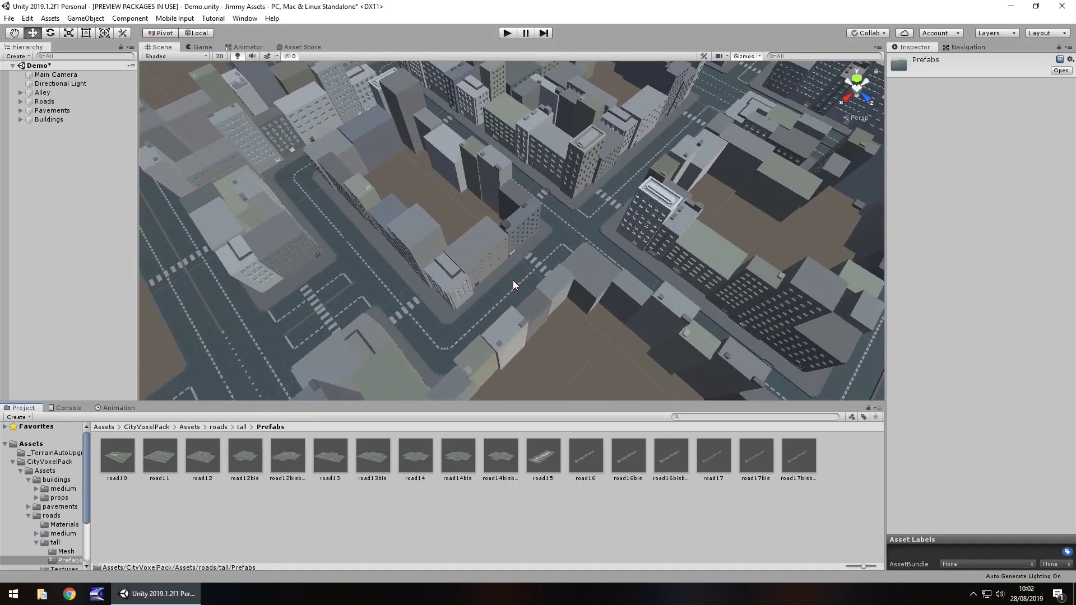
scroll(513, 280, up, 6)
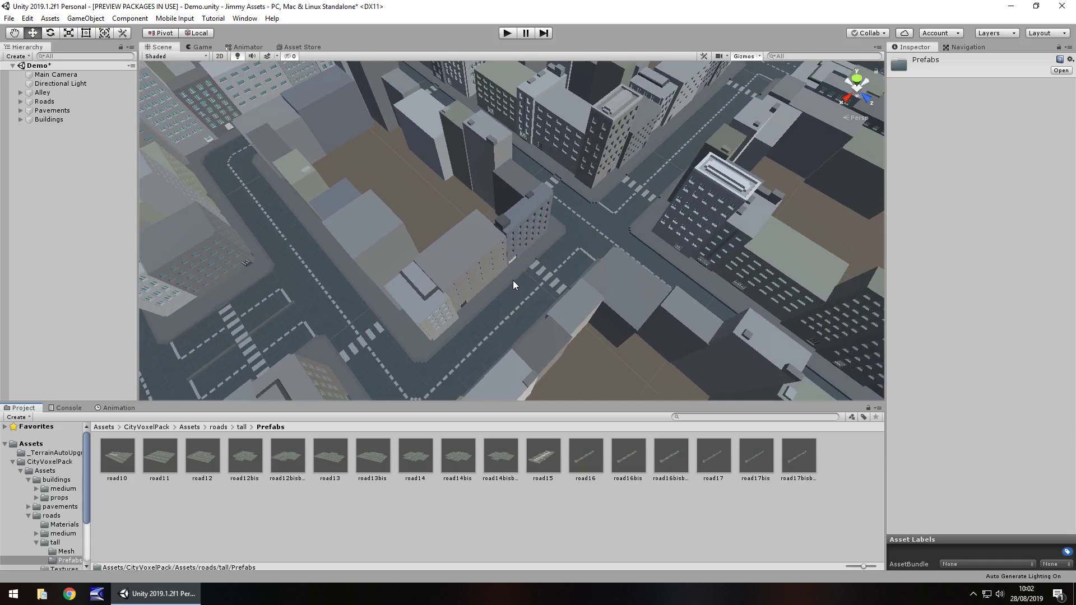
right_drag(513, 280, 715, 179)
middle_drag(520, 259, 741, 42)
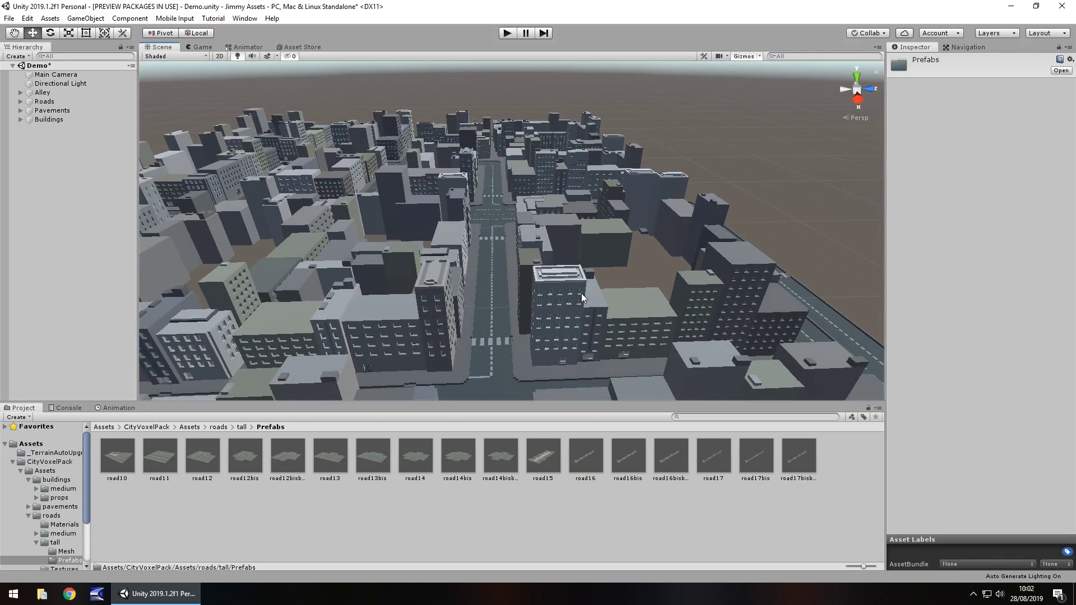
right_drag(581, 294, 500, 276)
alt+right_drag(472, 318, 269, 530)
middle_drag(210, 314, 157, 195)
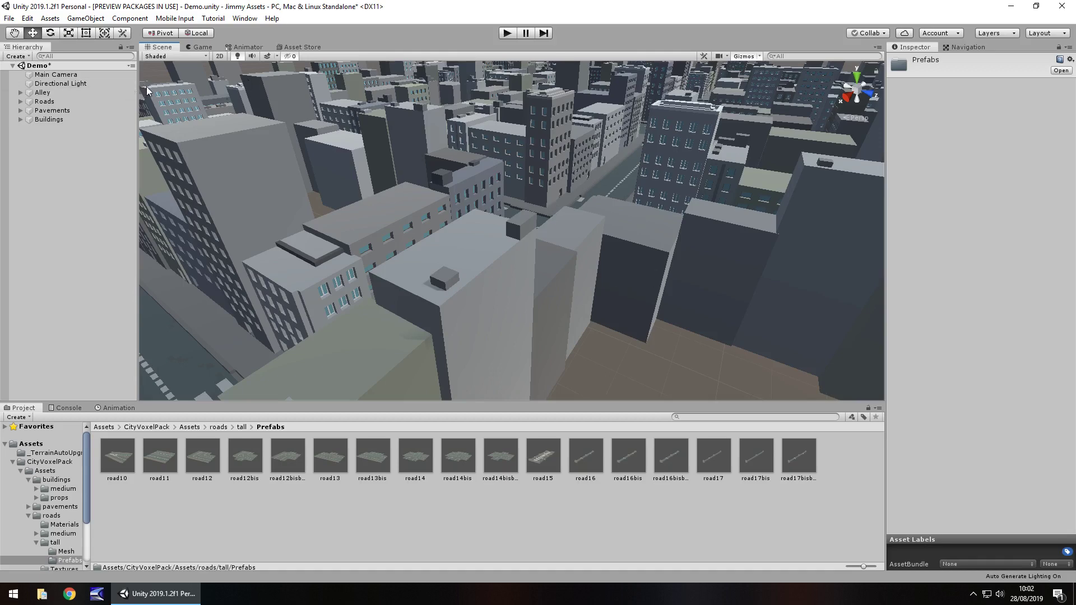
right_drag(358, 223, 432, 216)
right_drag(552, 255, 562, 231)
key(w)
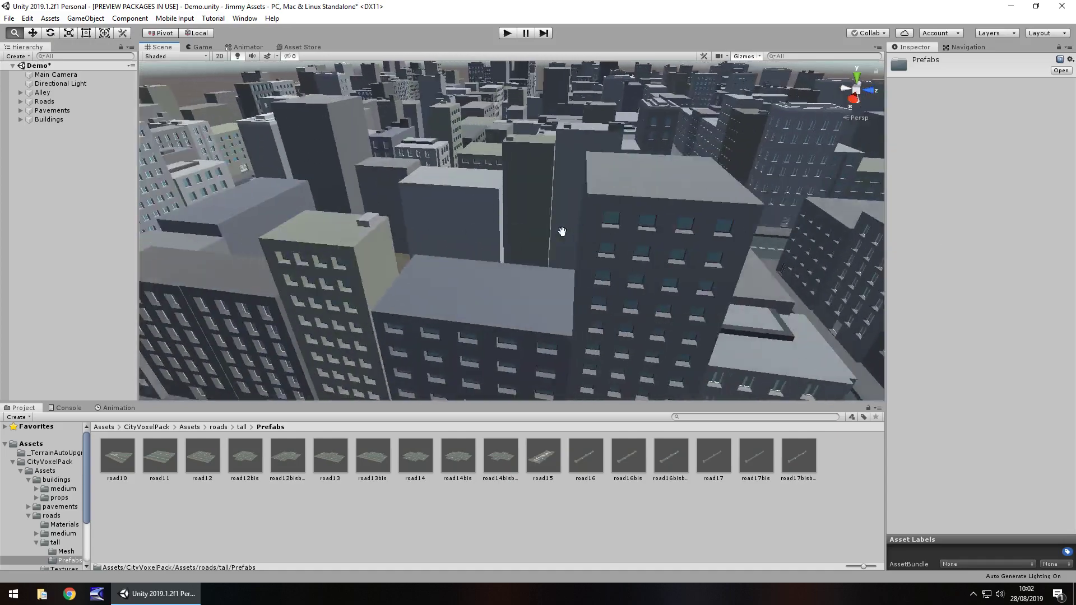
Step: Inspect the crossings, pavements, doors and windows at street level, ending with a view over the rooftops
middle_drag(562, 231, 909, 215)
right_drag(442, 160, 411, 225)
middle_drag(394, 220, 815, 311)
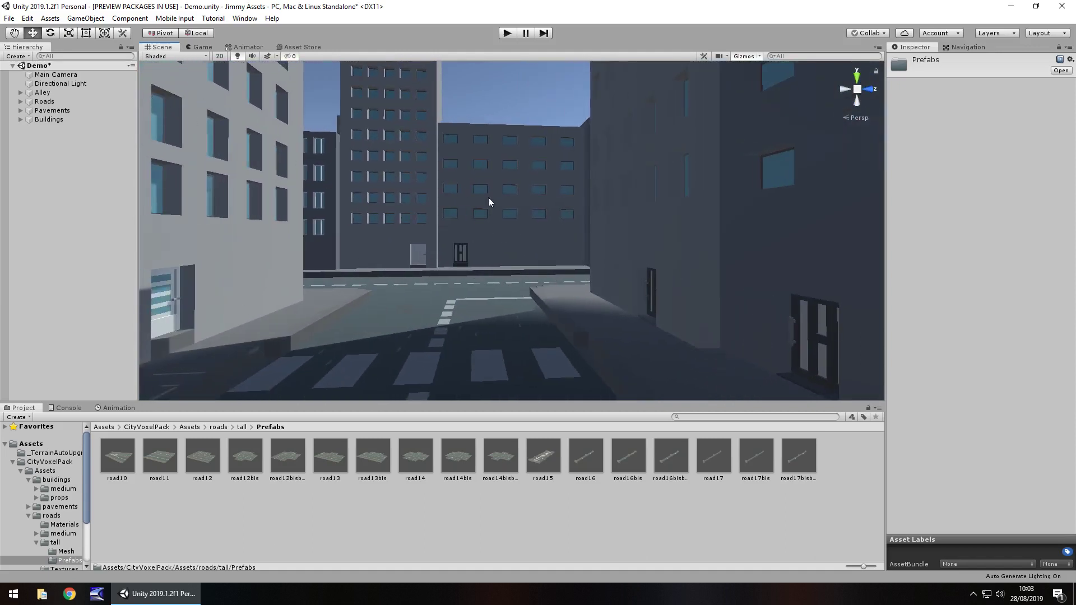
right_drag(552, 195, 266, 246)
middle_drag(265, 246, 421, 241)
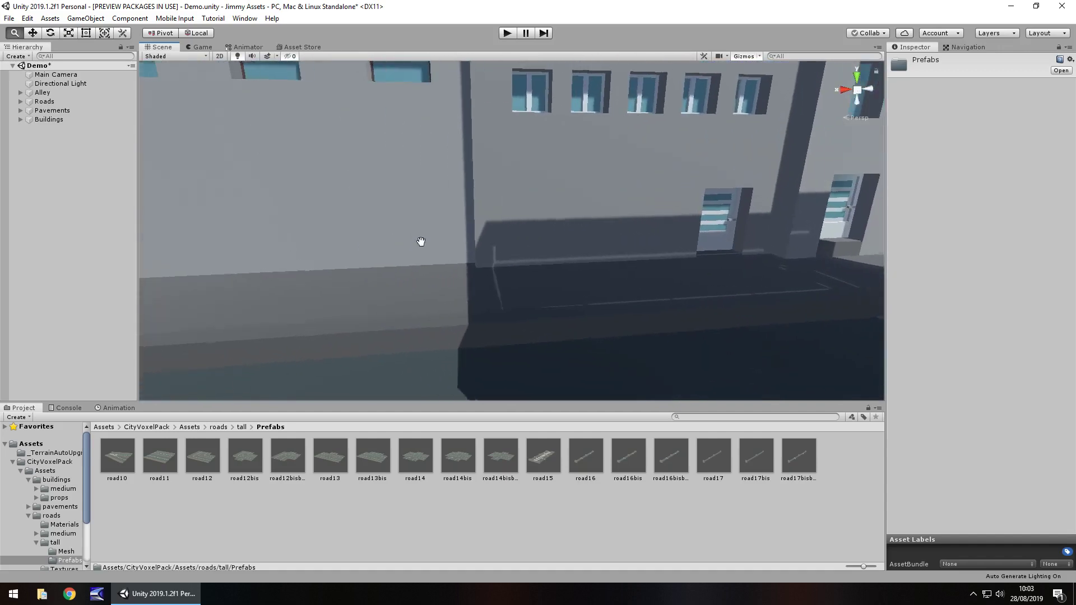
right_drag(421, 242, 671, 264)
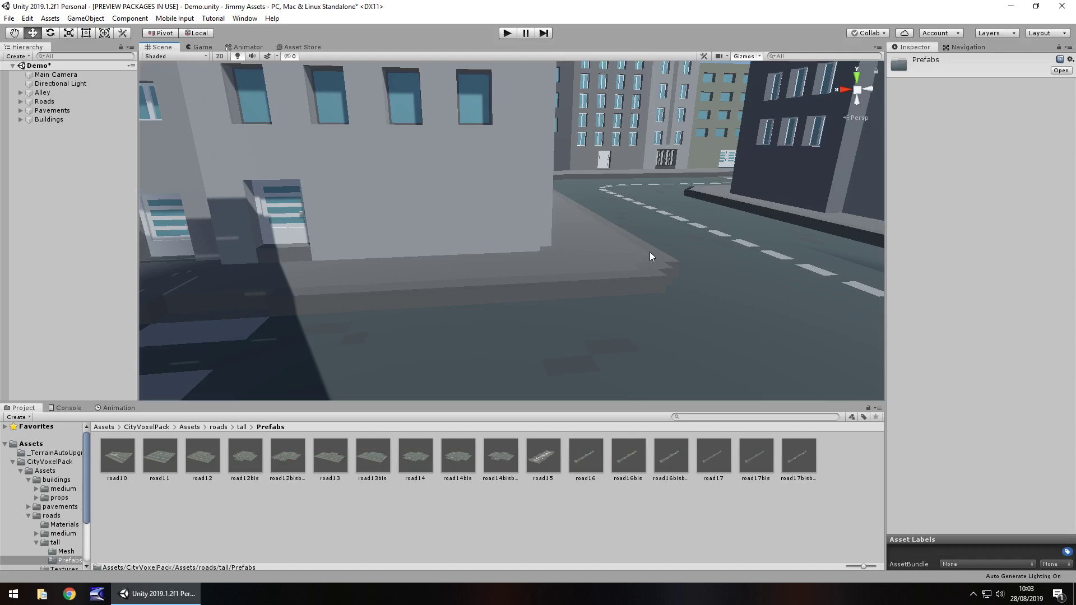
right_drag(640, 247, 430, 263)
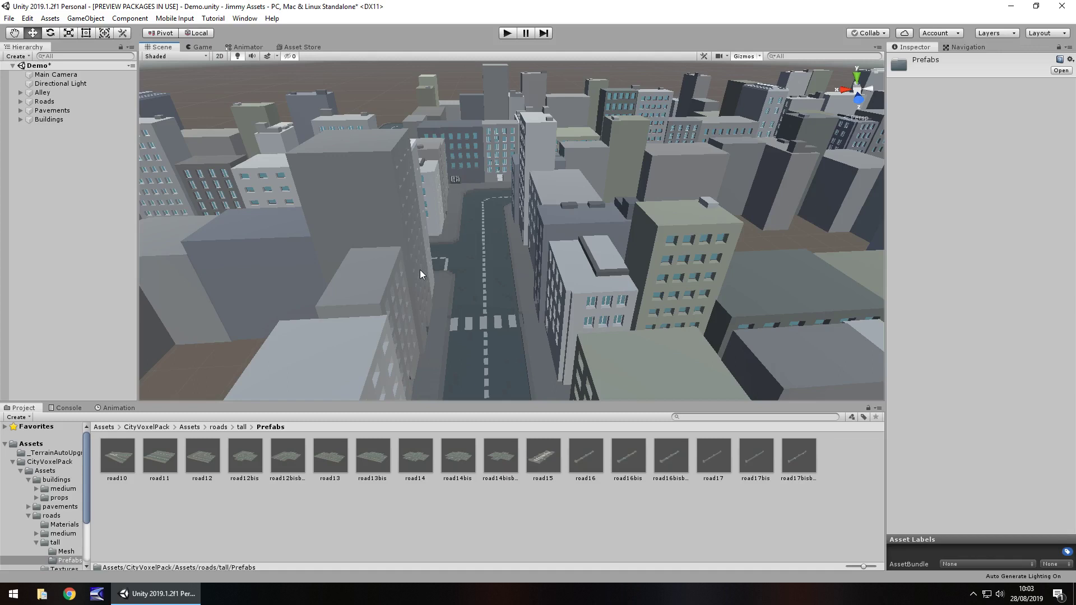
Step: Enable the Post Processing Behaviour component on the Main Camera and check its effect along a city street
click(55, 75)
click(910, 381)
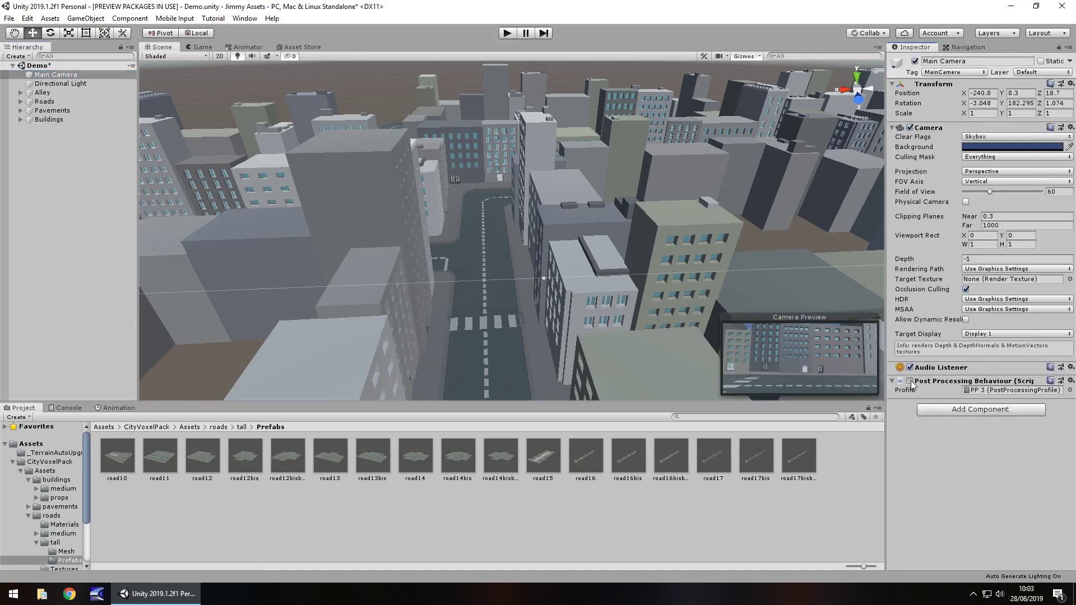
middle_drag(500, 334, 512, 157)
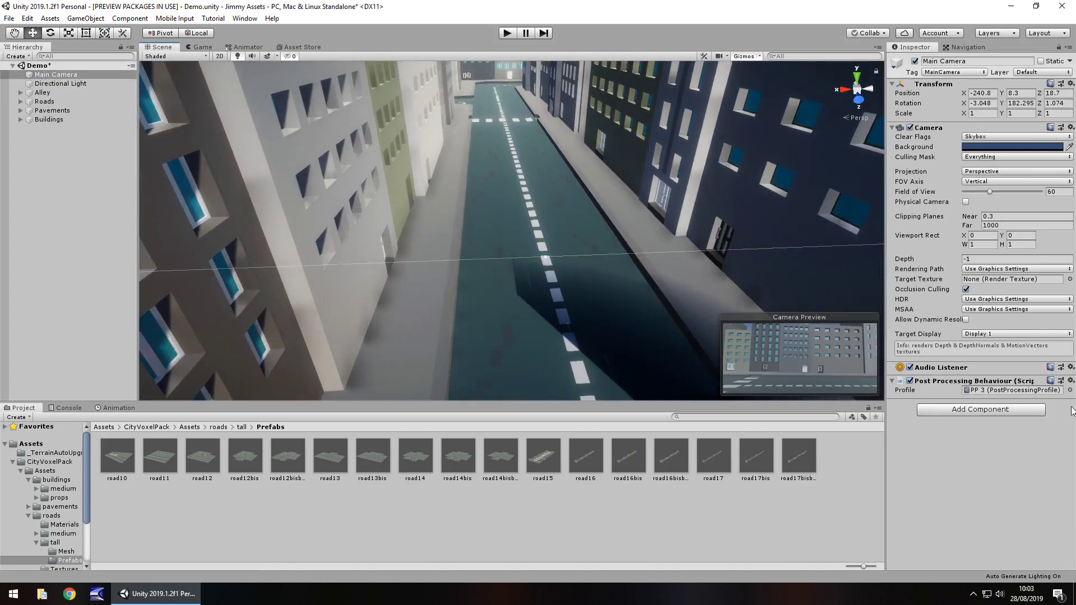
Step: Assign the PPPro2 post-processing profile to the Main Camera after trying PPPro1, PP 4, PP 3, PP 2, PP and PP 1
click(1070, 390)
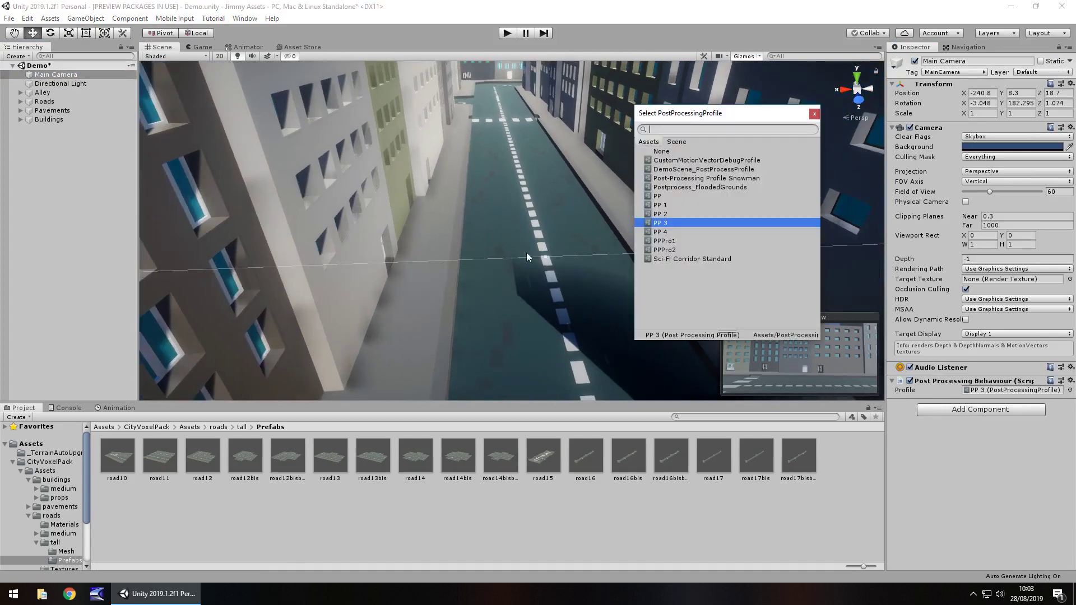
click(672, 242)
click(666, 230)
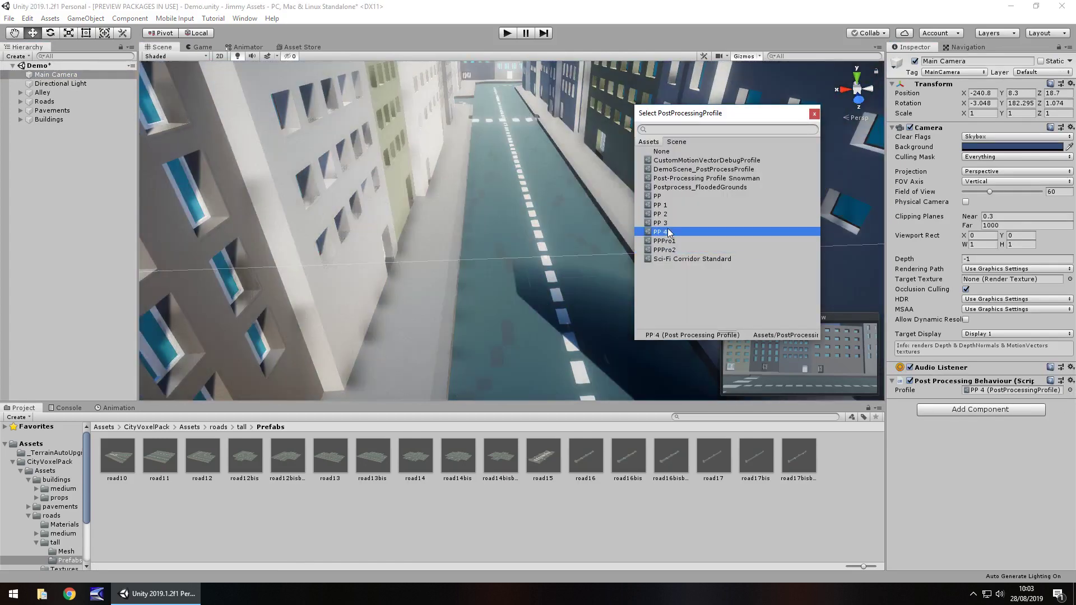
click(669, 222)
click(667, 214)
click(659, 197)
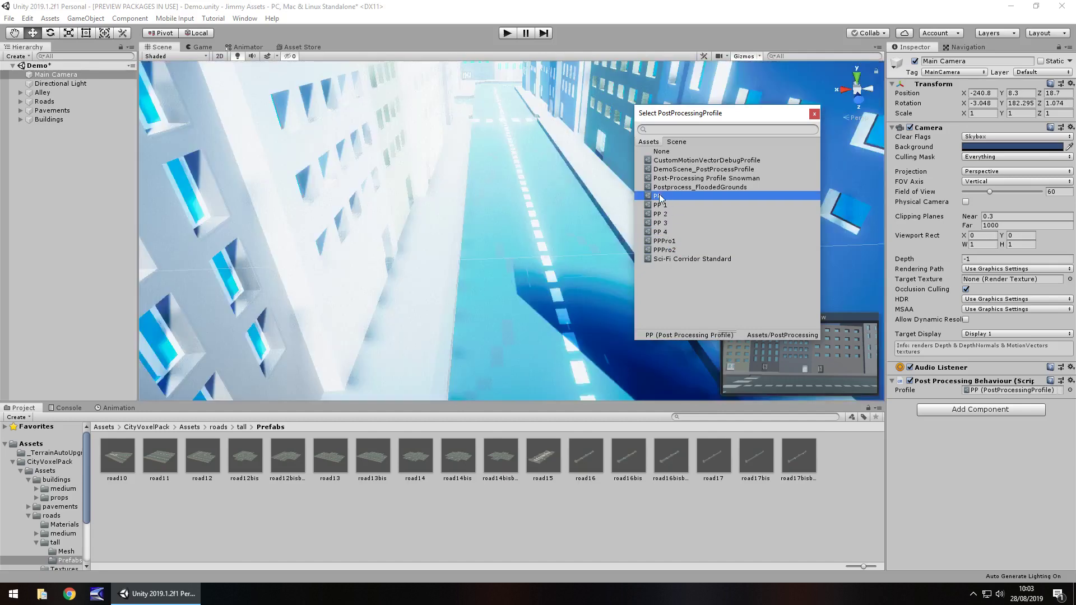
click(662, 205)
click(663, 250)
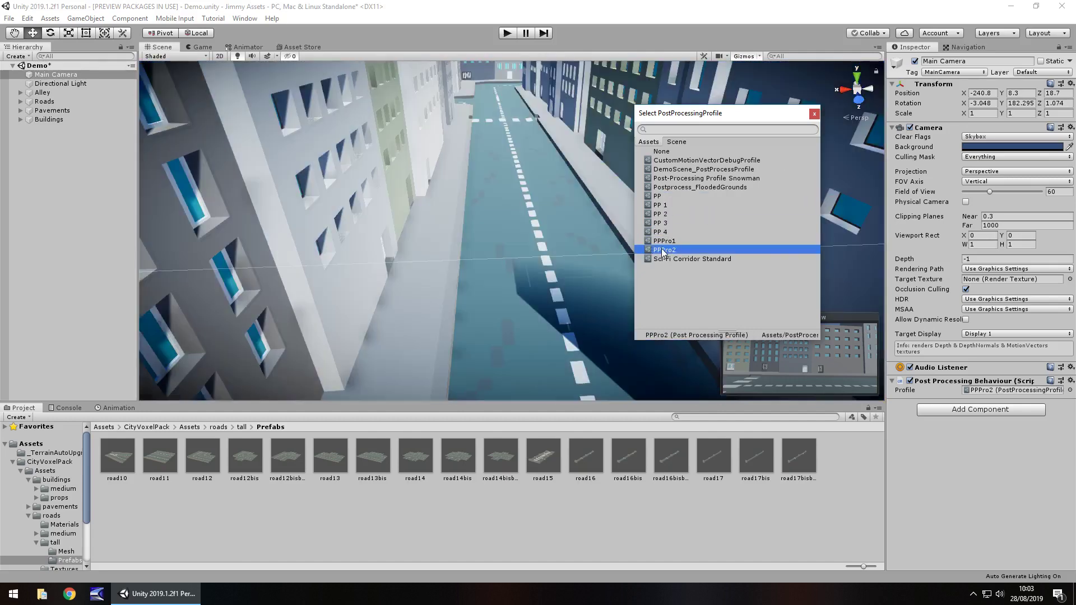
click(814, 115)
Step: Review the post-processed city from afar and through the game camera, ending on the City Voxel Pack's Asset Store page
scroll(547, 230, down, 10)
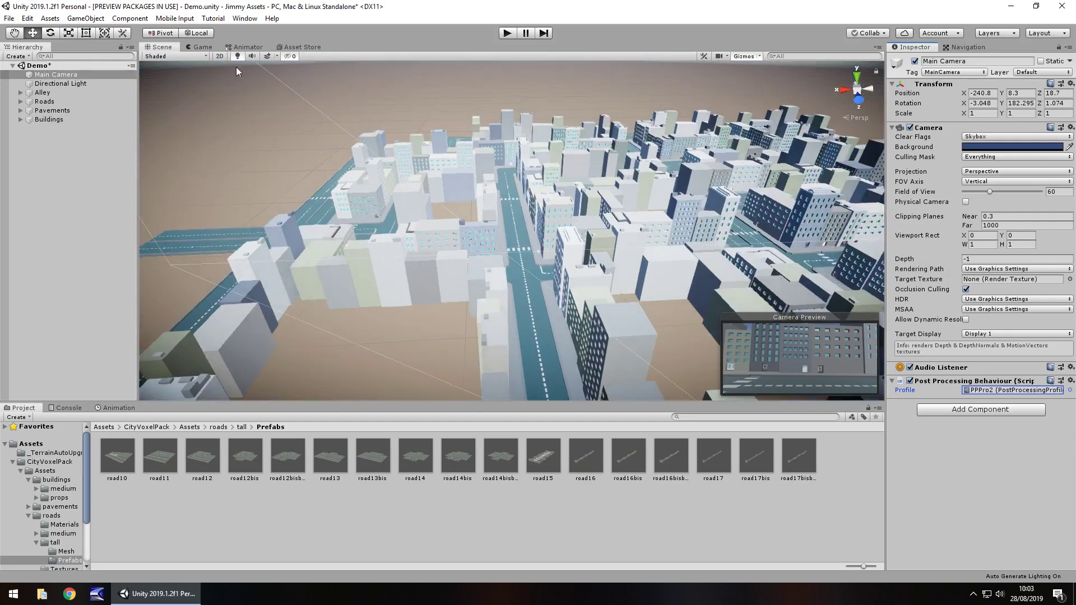
click(201, 47)
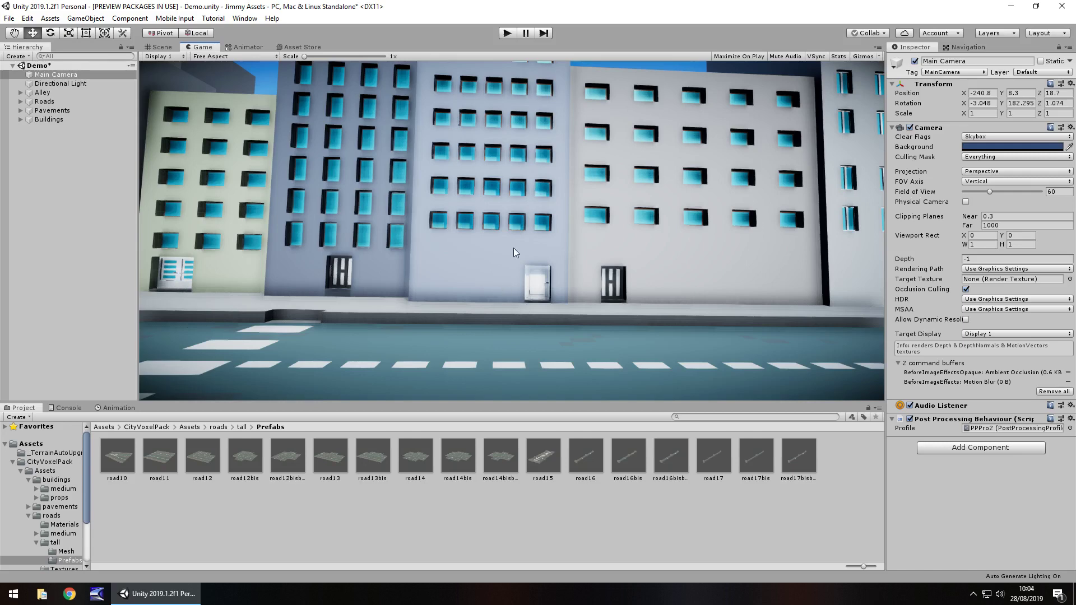
click(302, 48)
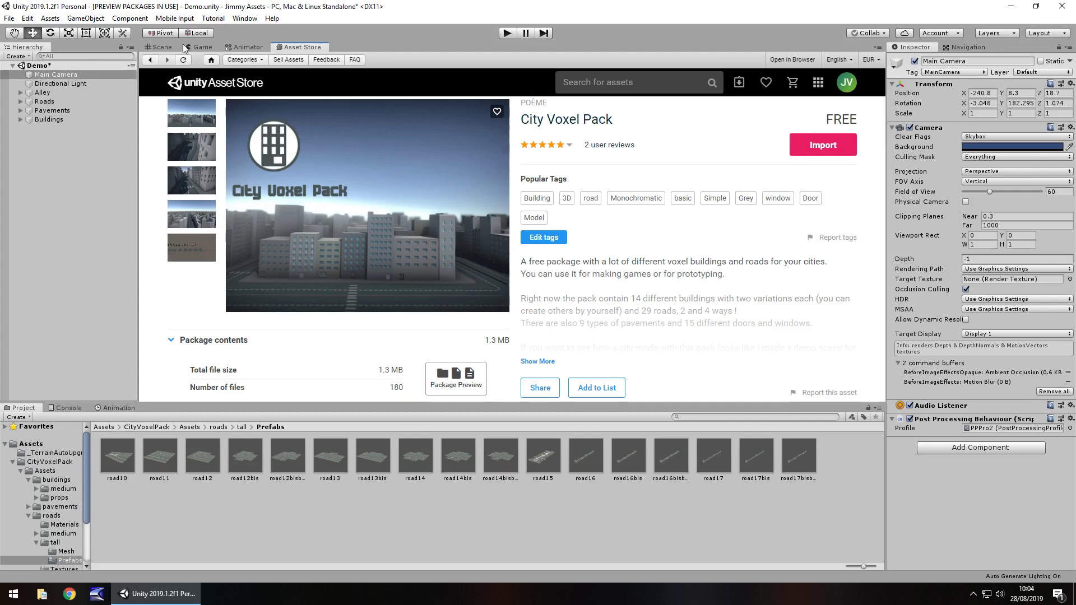
Step: Return to the demo scene and examine the post-processed city blocks and roads from above
click(168, 46)
scroll(482, 178, up, 5)
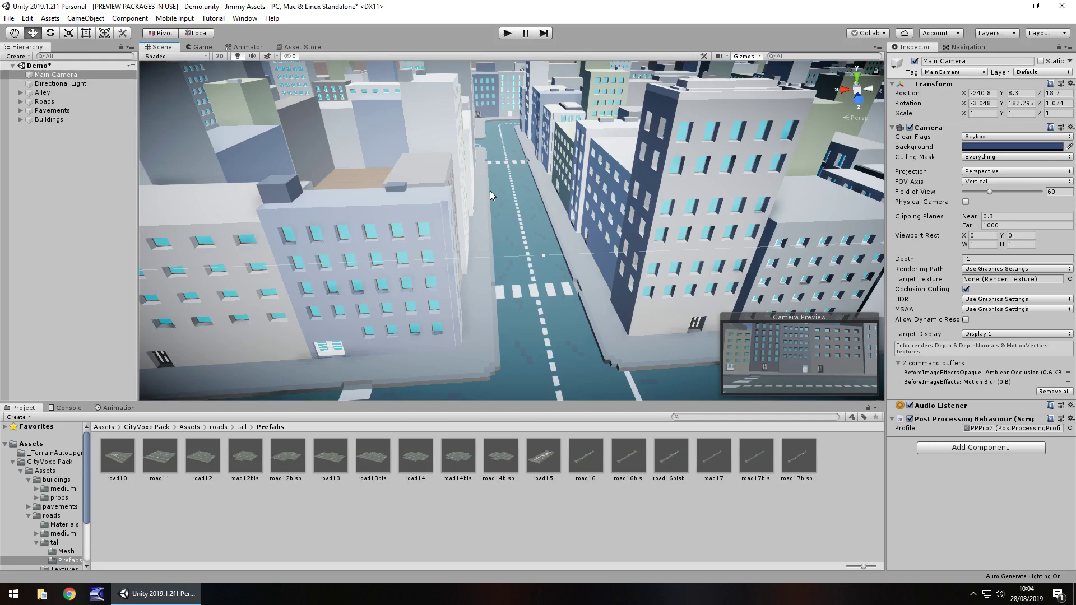
right_drag(490, 191, 603, 226)
middle_drag(603, 226, 657, 331)
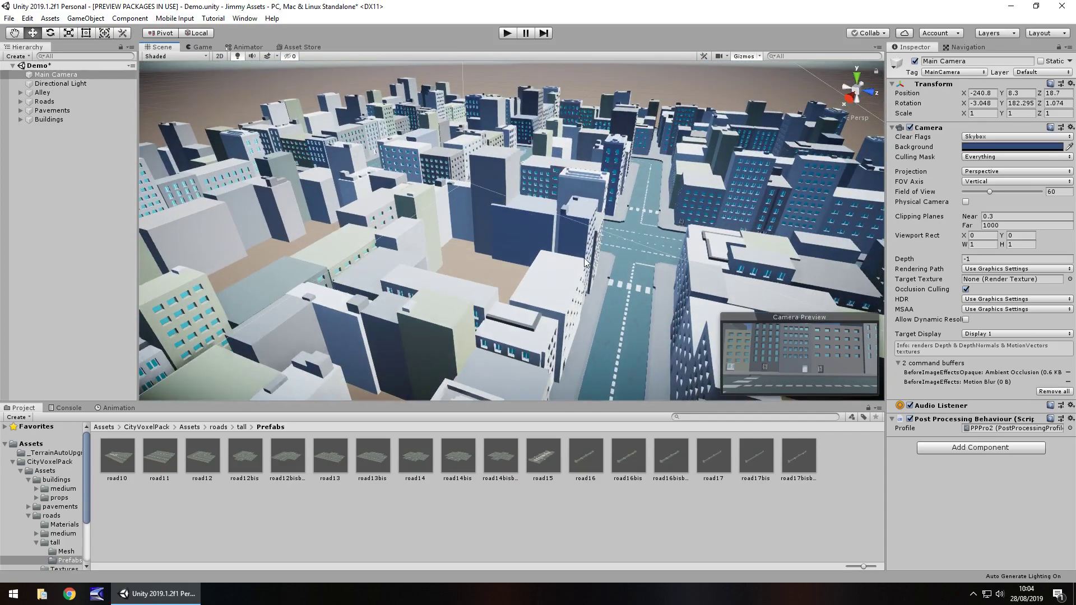
scroll(589, 259, up, 8)
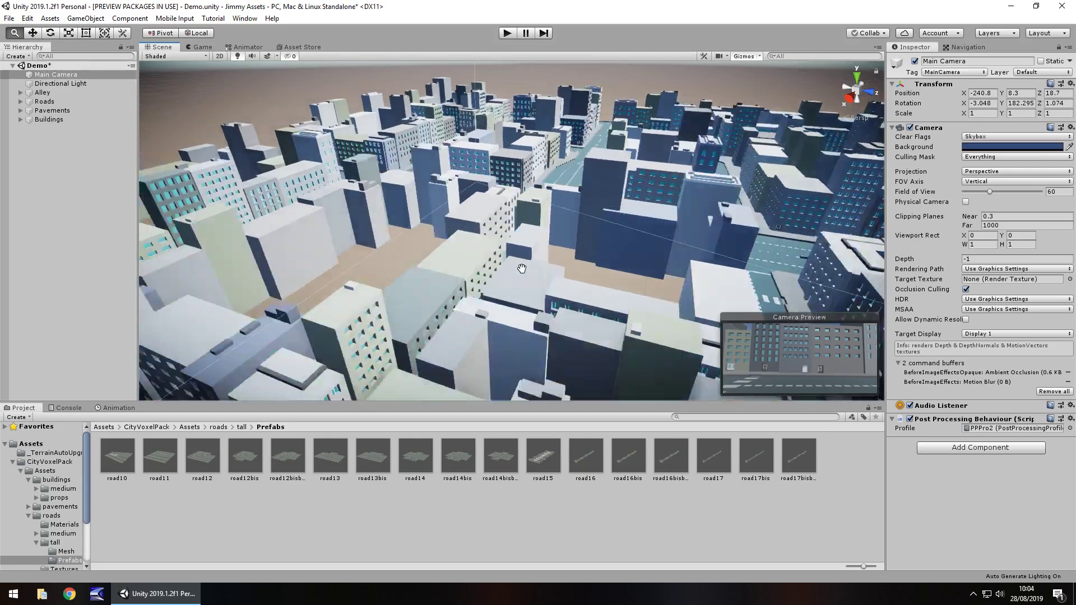
scroll(601, 250, up, 1)
Step: Inspect the rooftops, facades, doors and windows of the post-processed buildings up close
alt+drag(600, 251, 578, 167)
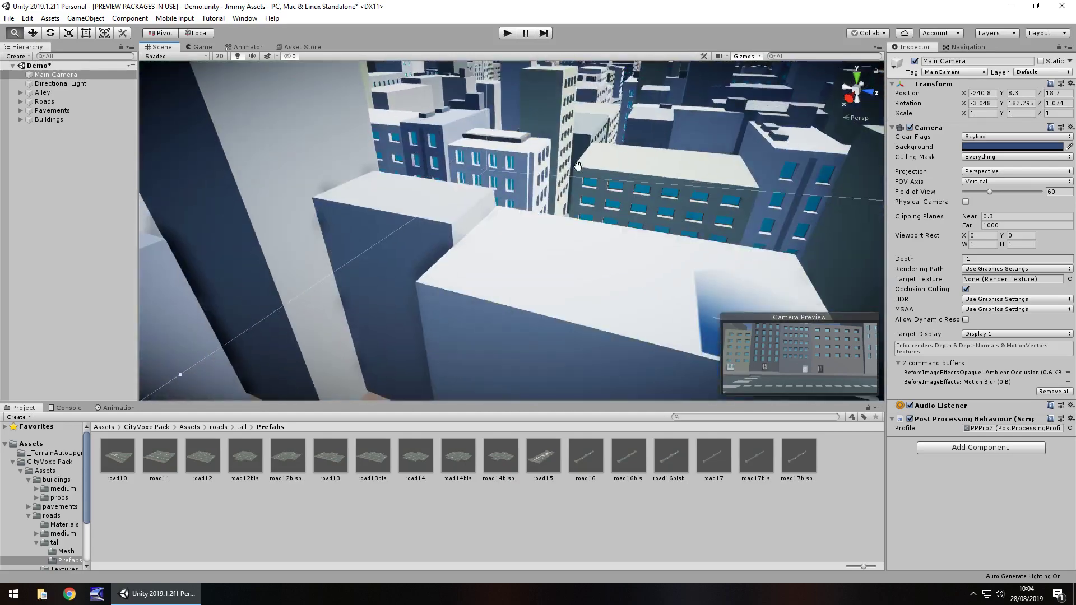
middle_drag(579, 167, 616, 254)
scroll(616, 254, up, 10)
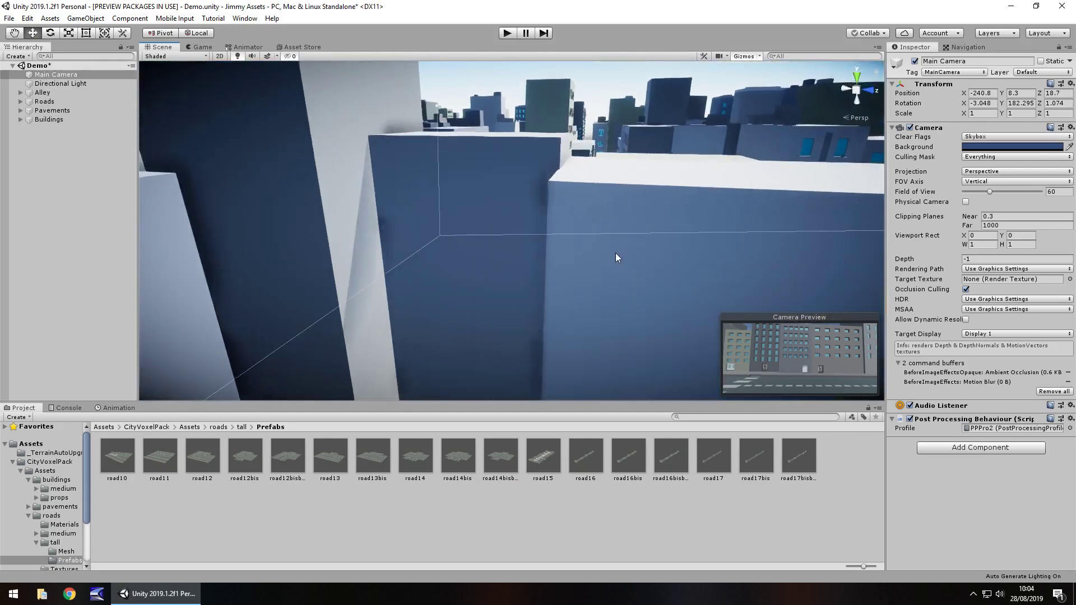
scroll(628, 257, up, 10)
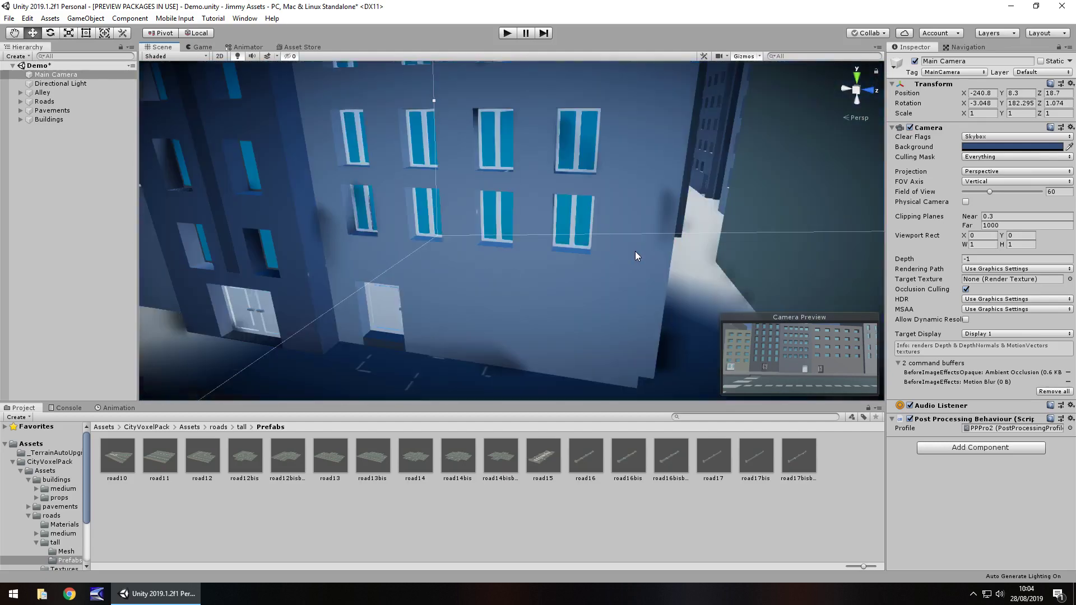
middle_drag(625, 252, 533, 264)
scroll(527, 204, up, 3)
right_drag(527, 204, 422, 184)
scroll(371, 197, down, 8)
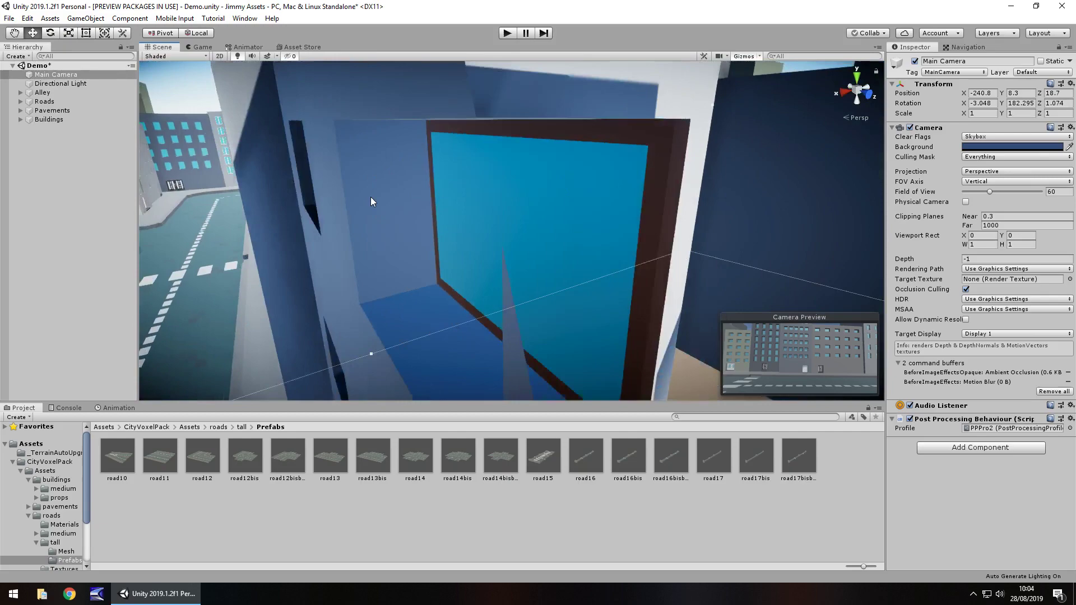
Step: Survey the long streets, the city skyline and the wide road at the city's edge with post-processing enabled
scroll(370, 199, down, 10)
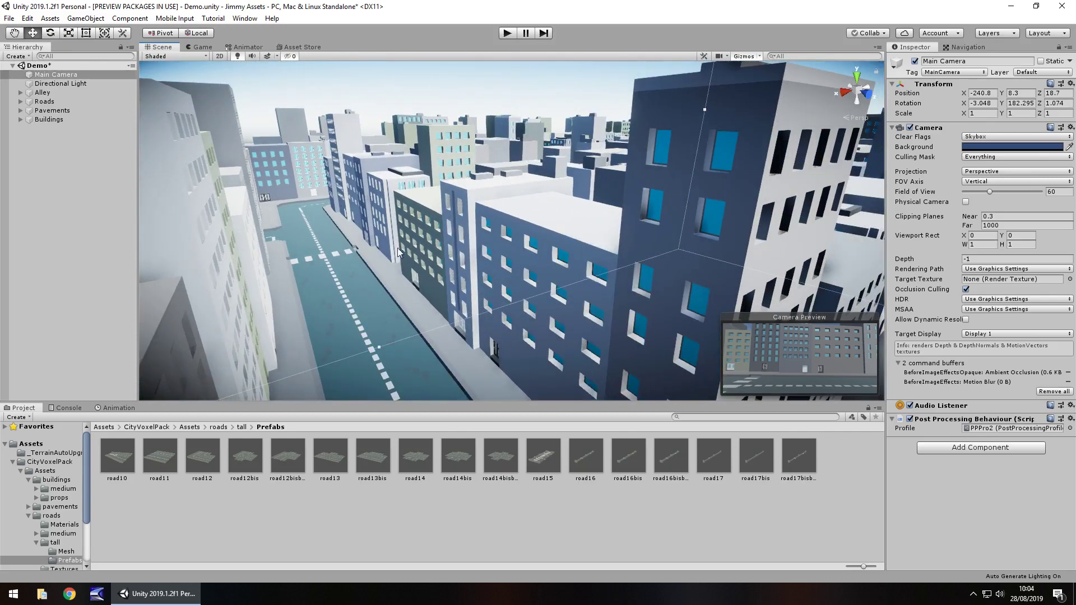
right_drag(421, 259, 532, 258)
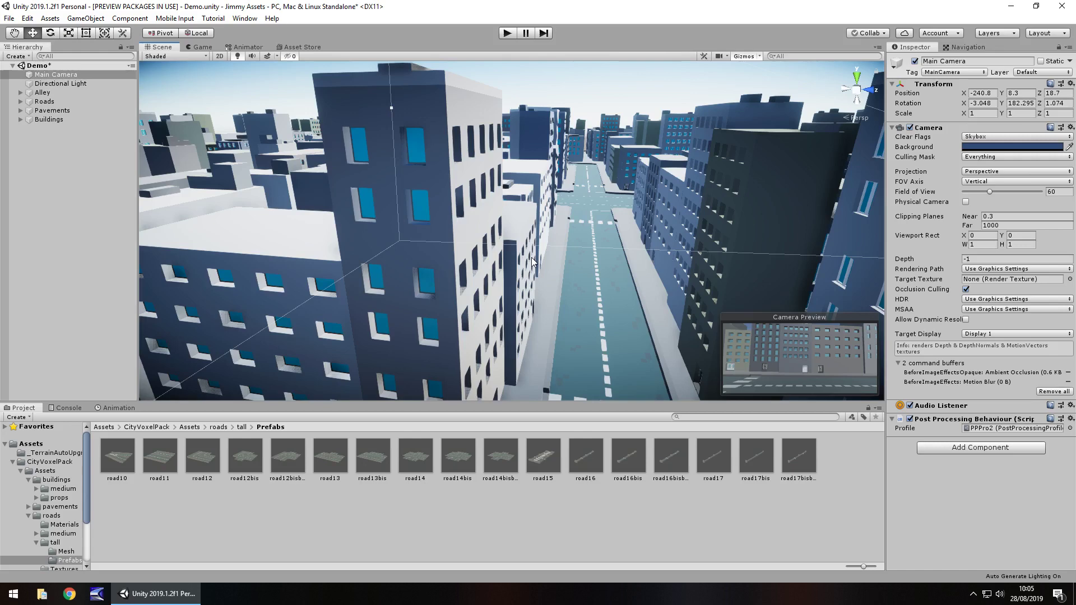
right_drag(616, 237, 426, 235)
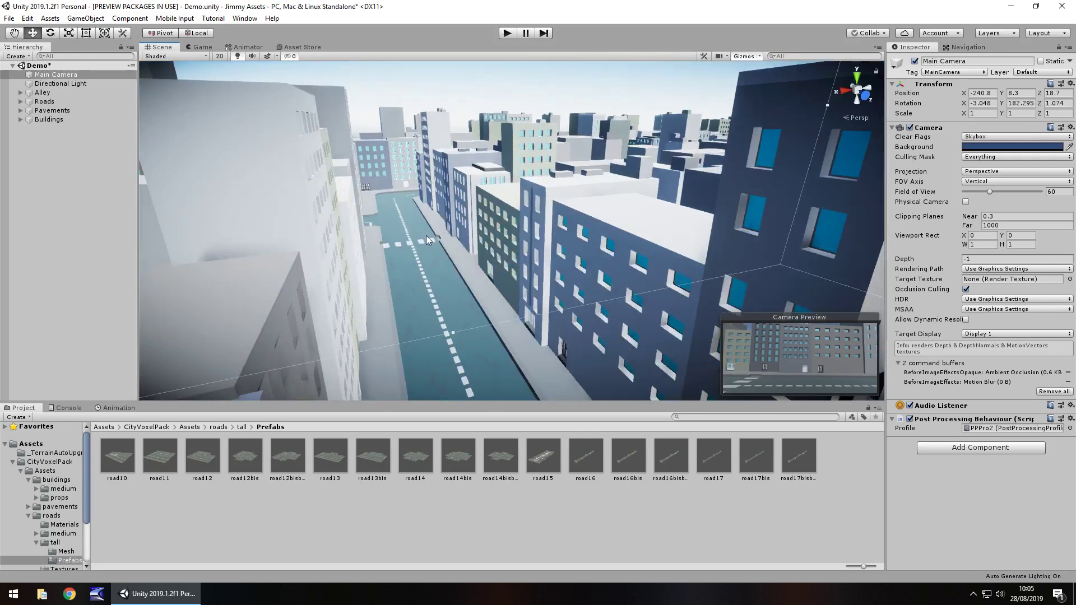
scroll(429, 240, down, 10)
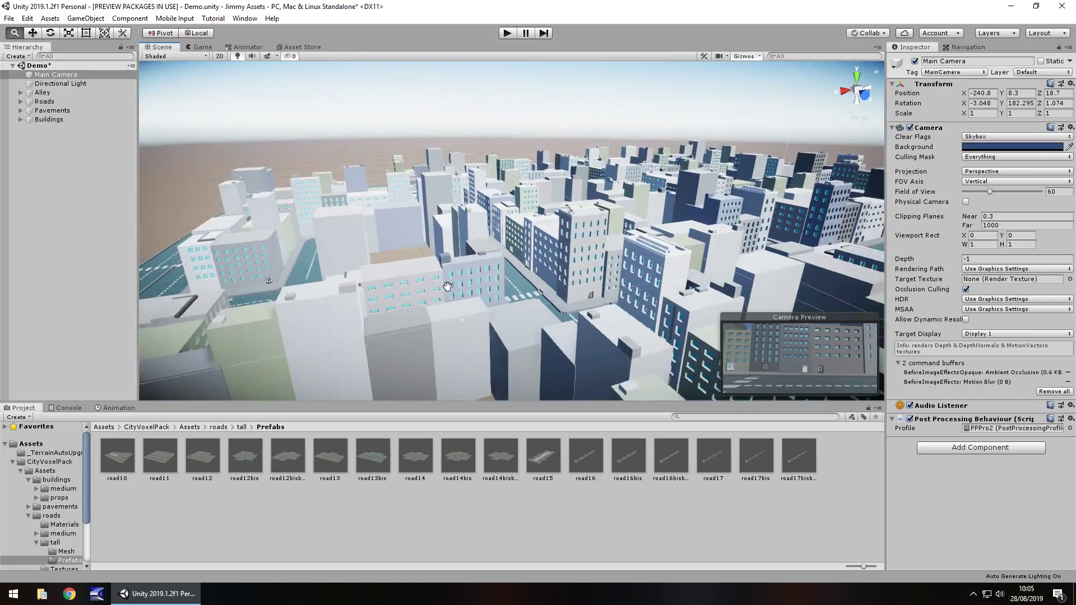
scroll(460, 245, up, 10)
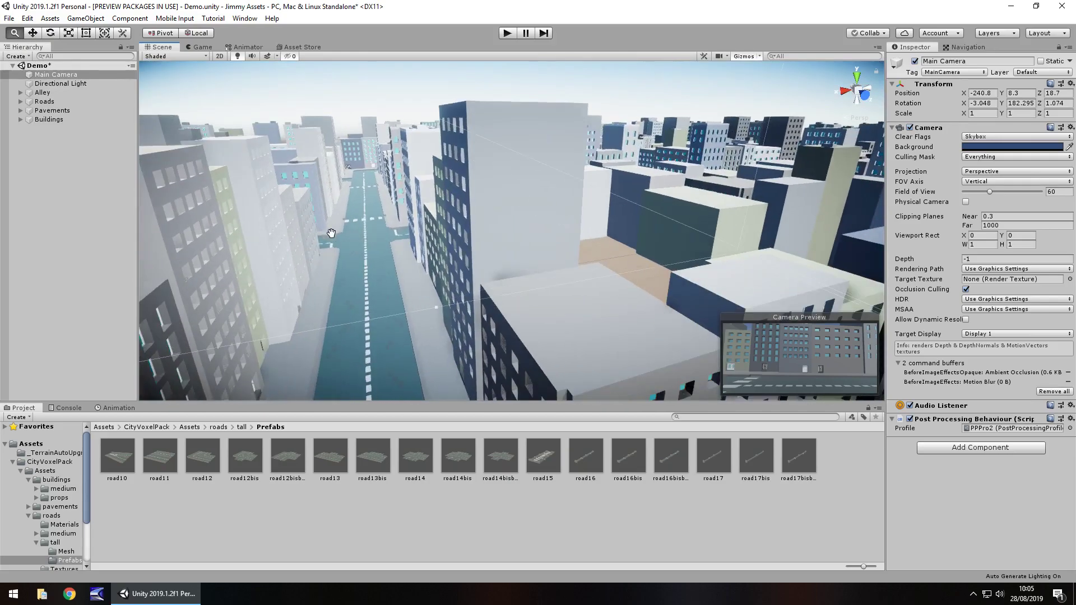
right_drag(514, 271, 556, 245)
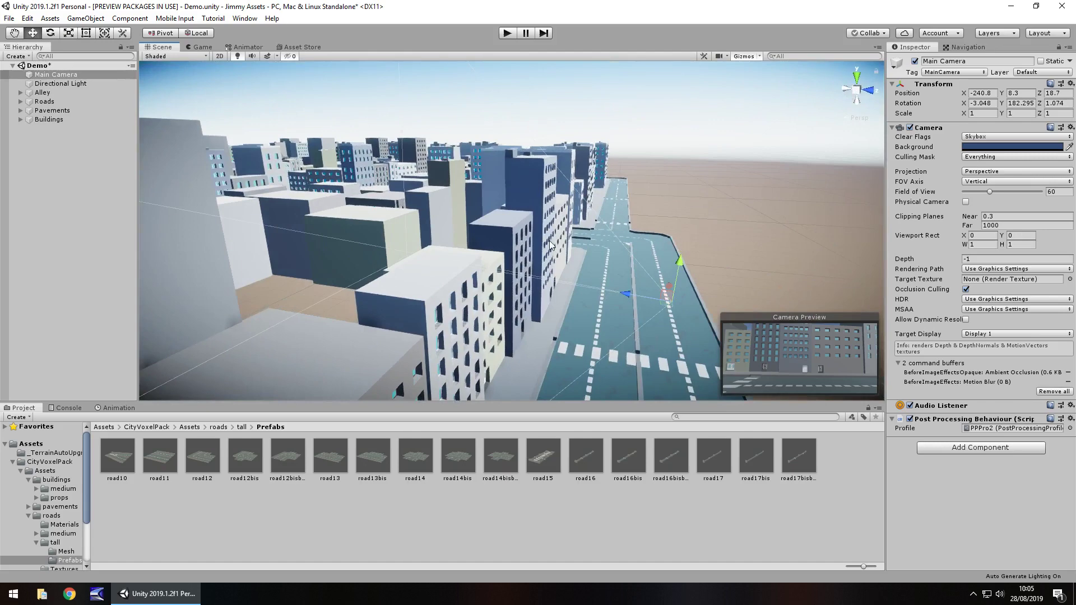